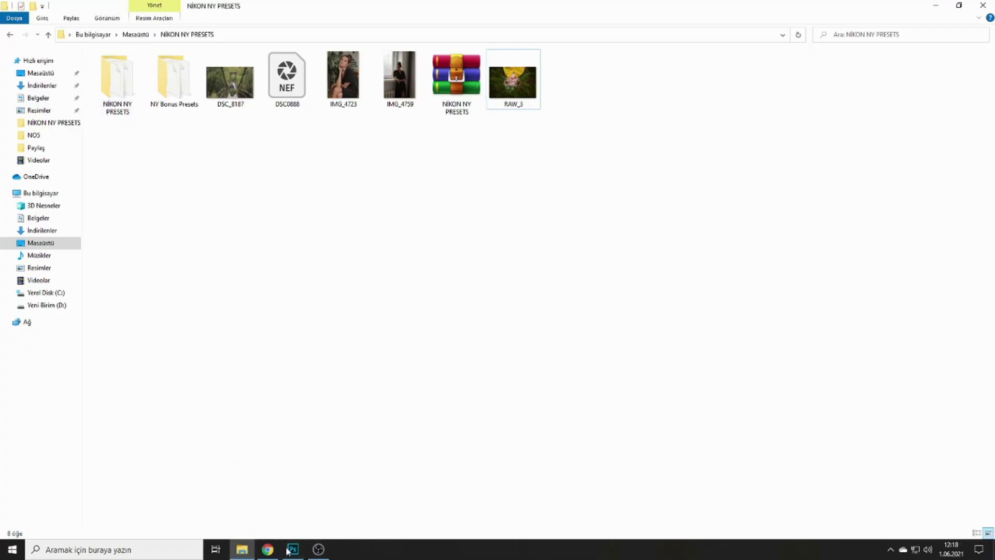
Step: Open the RAW_3 photo from the NIKON NY PRESETS folder into Camera Raw via File > Open
click(293, 549)
click(28, 6)
click(36, 25)
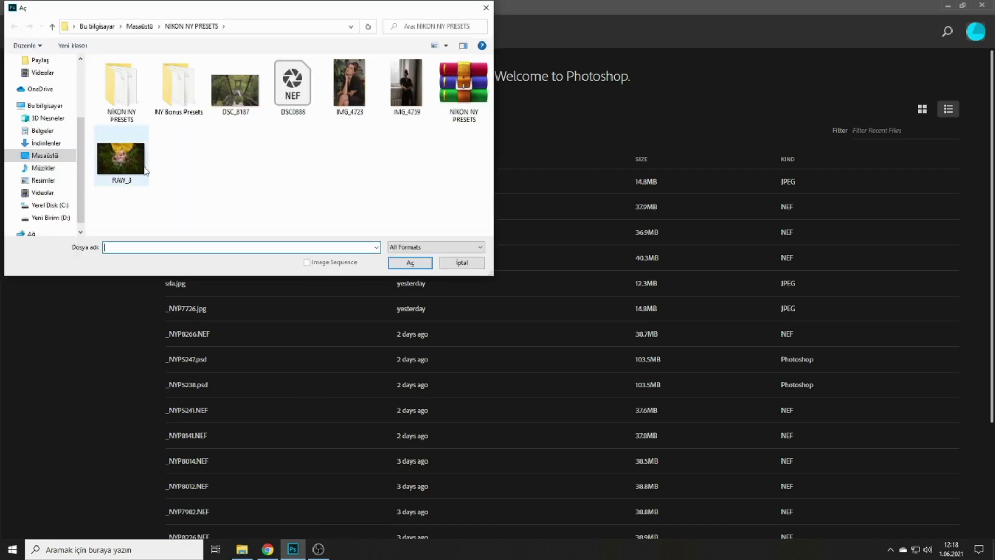
double_click(134, 162)
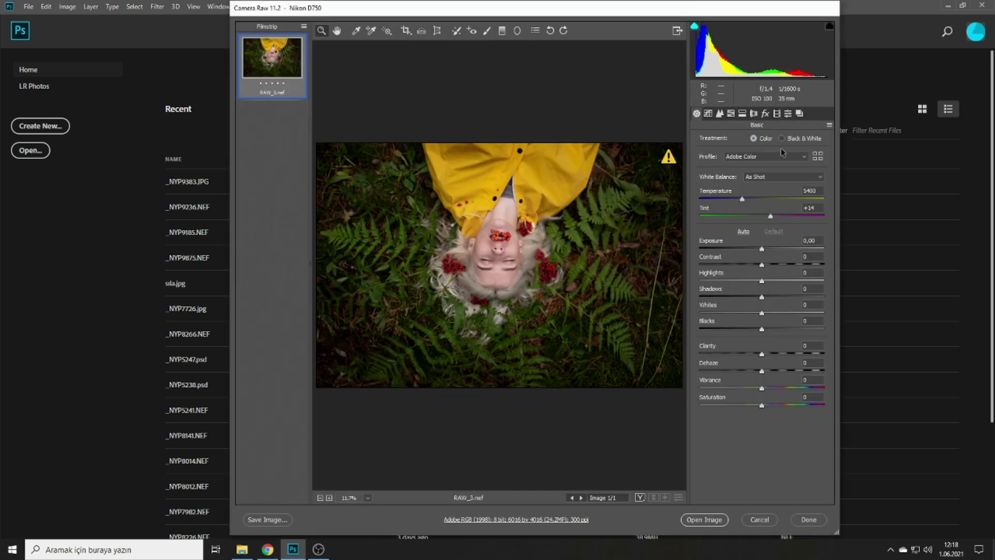
Step: Apply Nikon NY Presets, Presets 2, Presets 4 and then NY SUN 1 to RAW_3
click(788, 113)
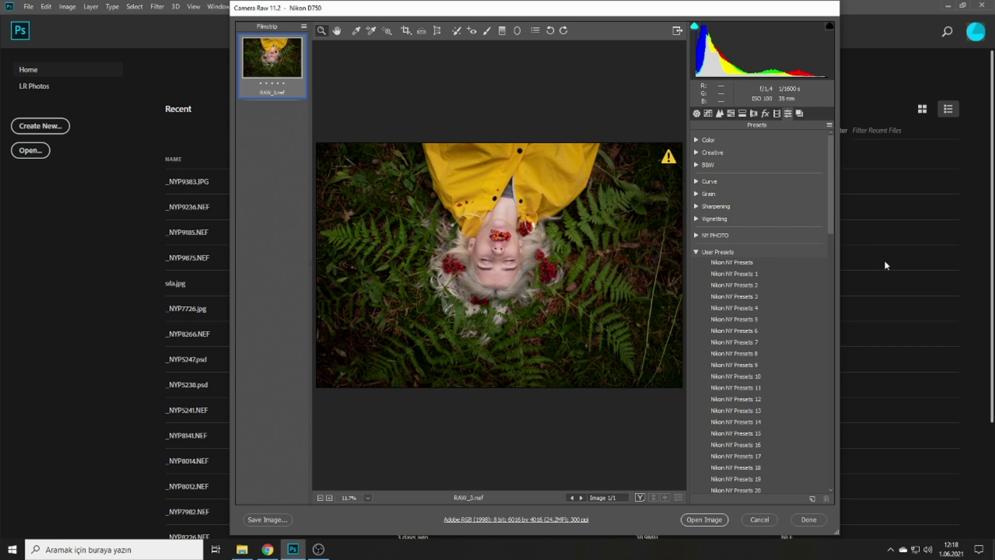
click(797, 262)
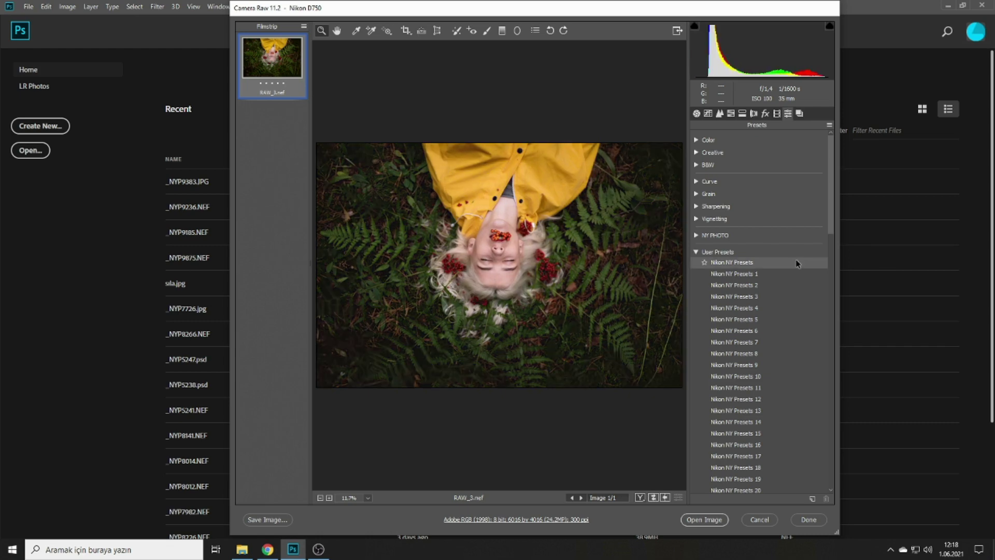
click(757, 285)
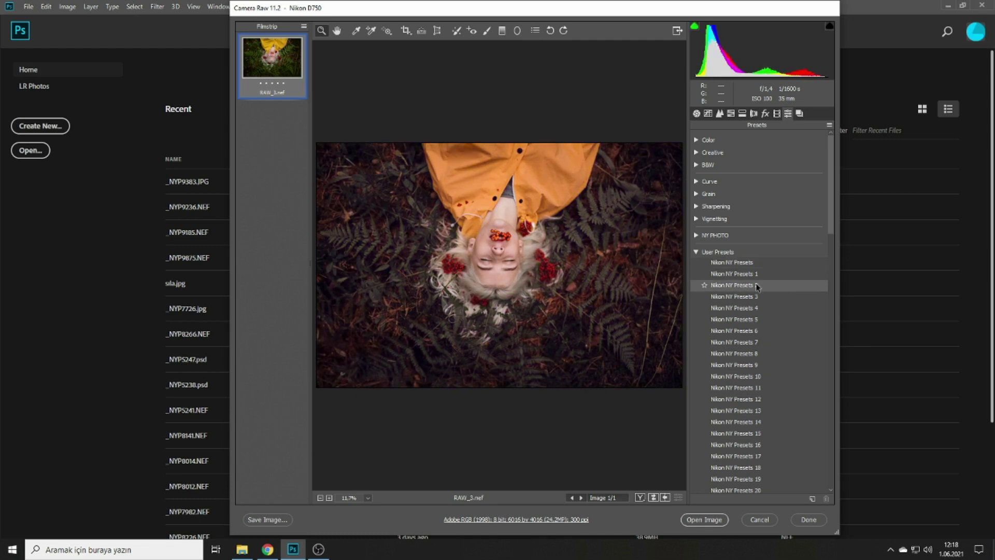
scroll(756, 287, down, 2)
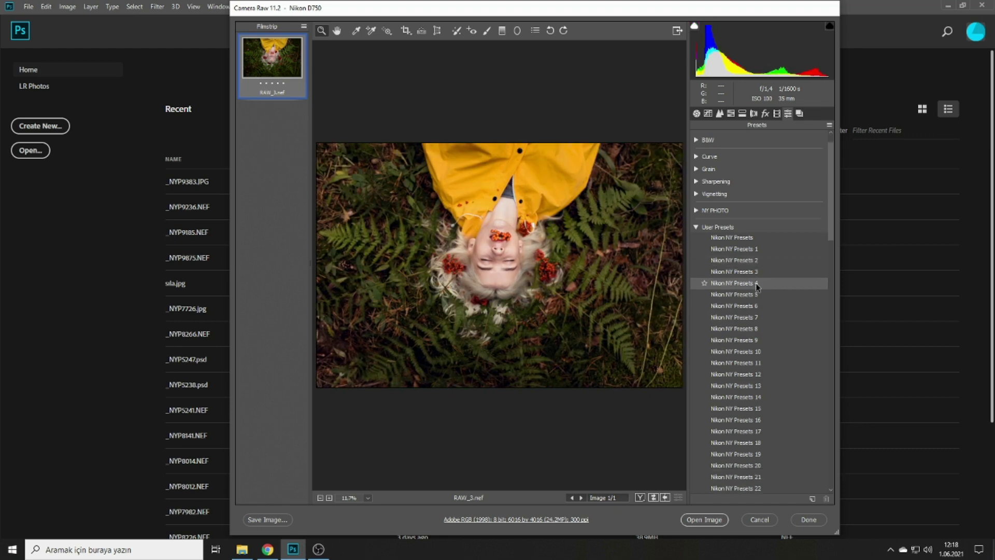
click(757, 284)
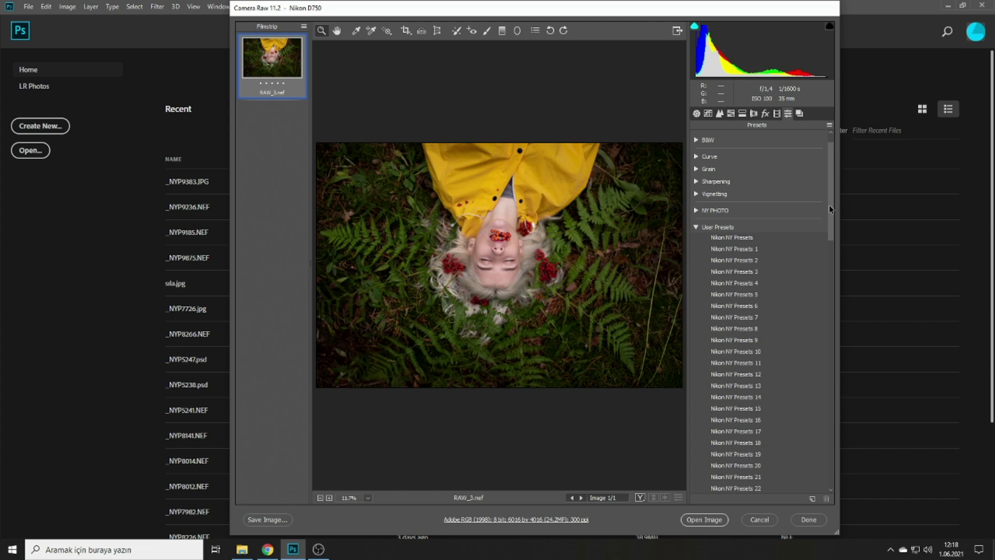
drag(830, 209, 752, 479)
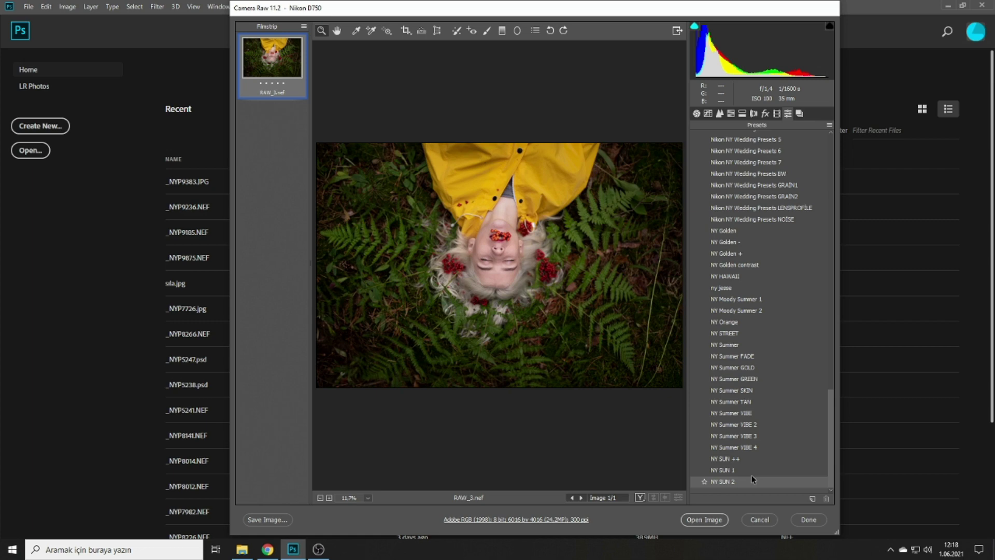
click(732, 470)
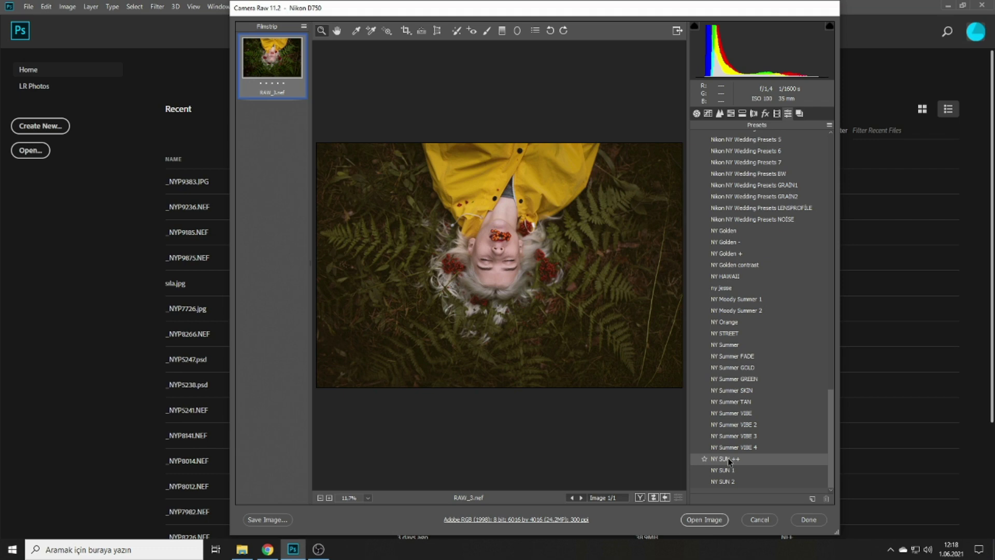
Step: Try NY Summer VIBE 4, VIBE 2, VIBE, TAN, NY Moody Summer 1 and ny jesse, ending on NY Golden -
click(727, 450)
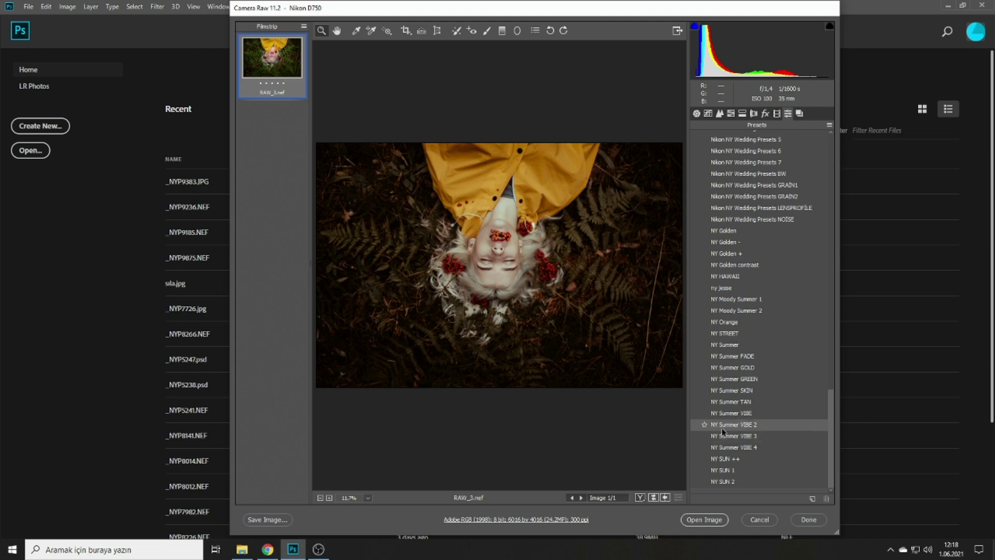
click(723, 428)
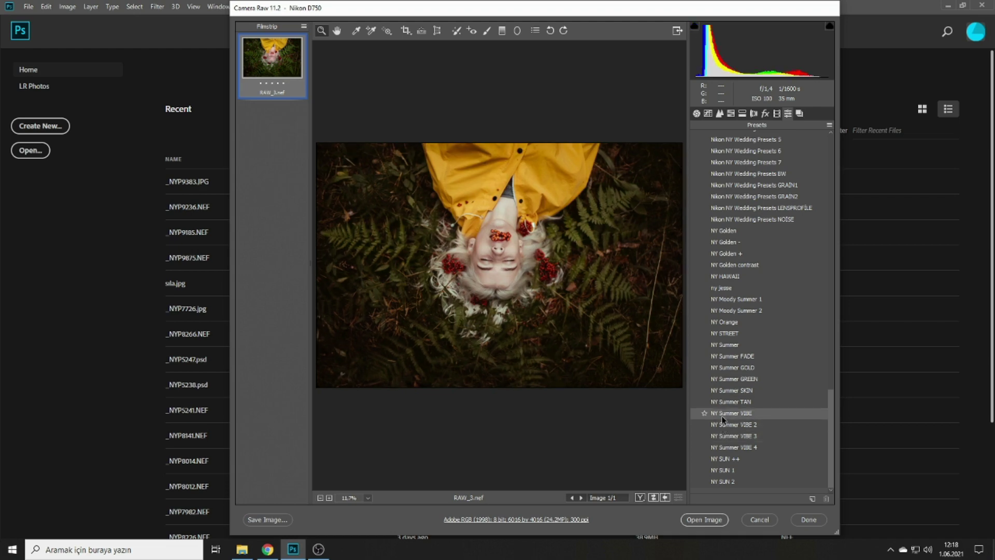
click(723, 415)
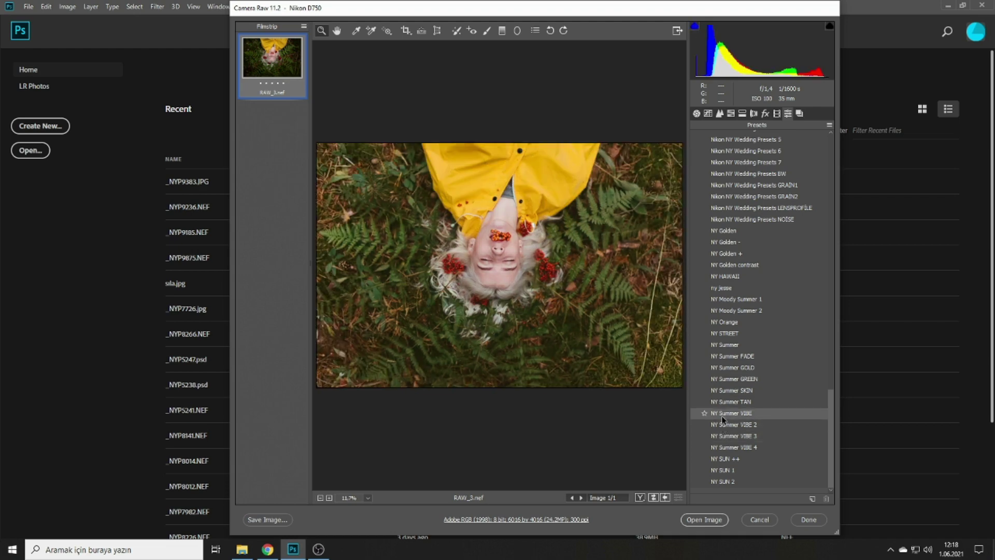
click(725, 402)
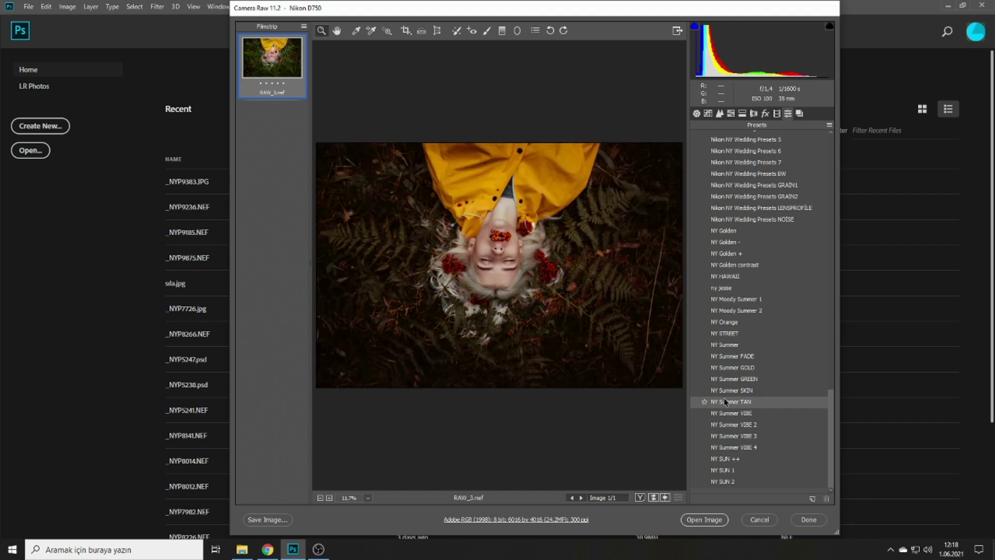
click(781, 302)
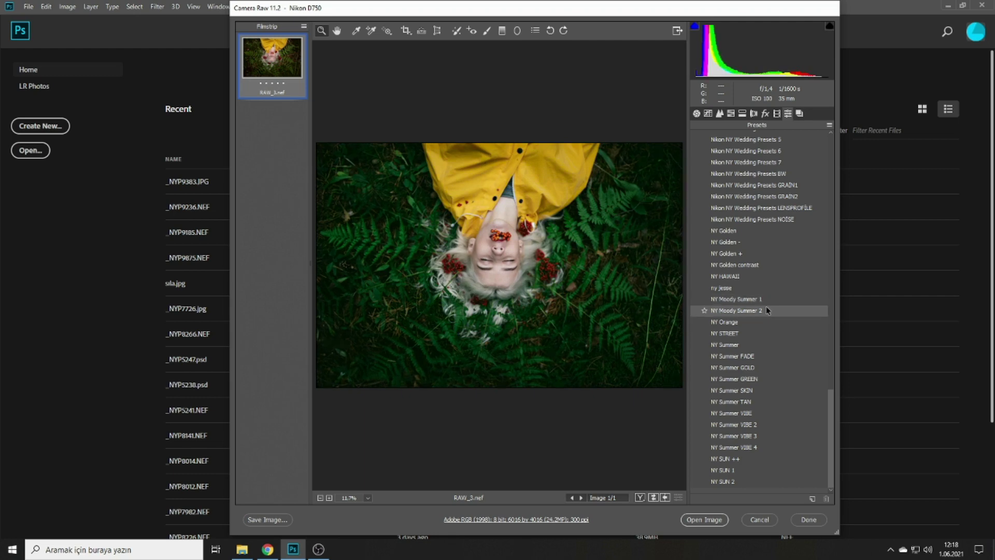
click(762, 288)
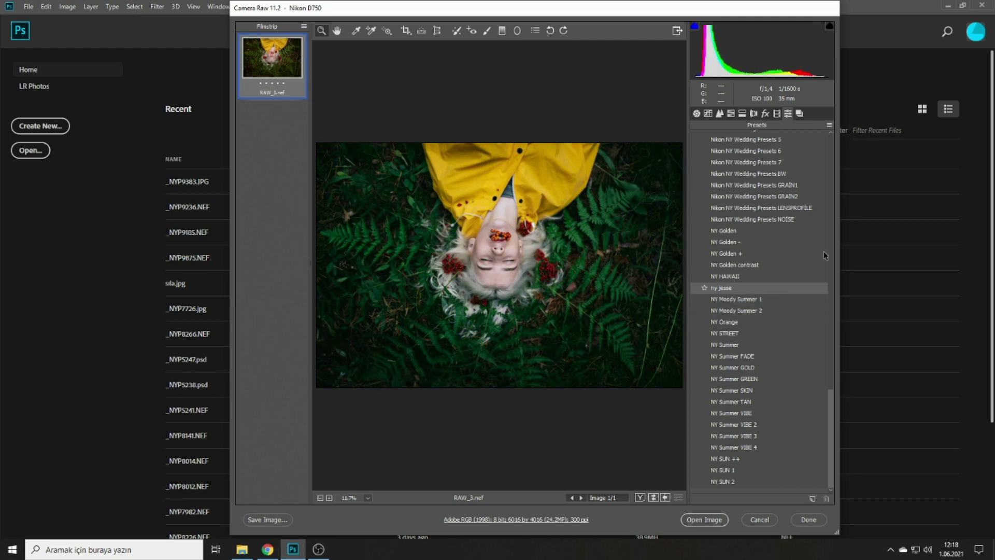
click(741, 242)
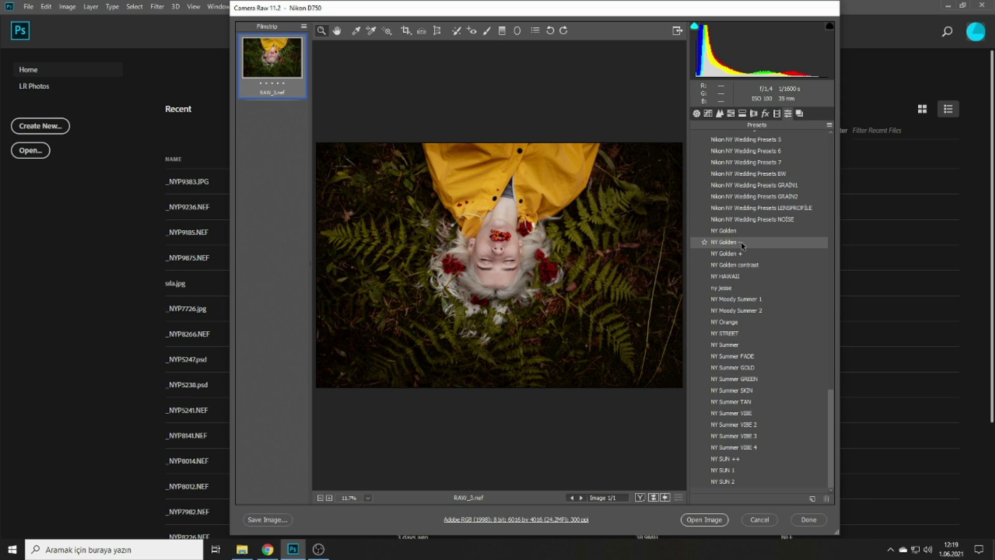
scroll(741, 242, up, 3)
Step: Apply Nikon NY Wedding Presets 5, then Nikon NY SUN Presets 5, and finish RAW_3 with Done
click(744, 242)
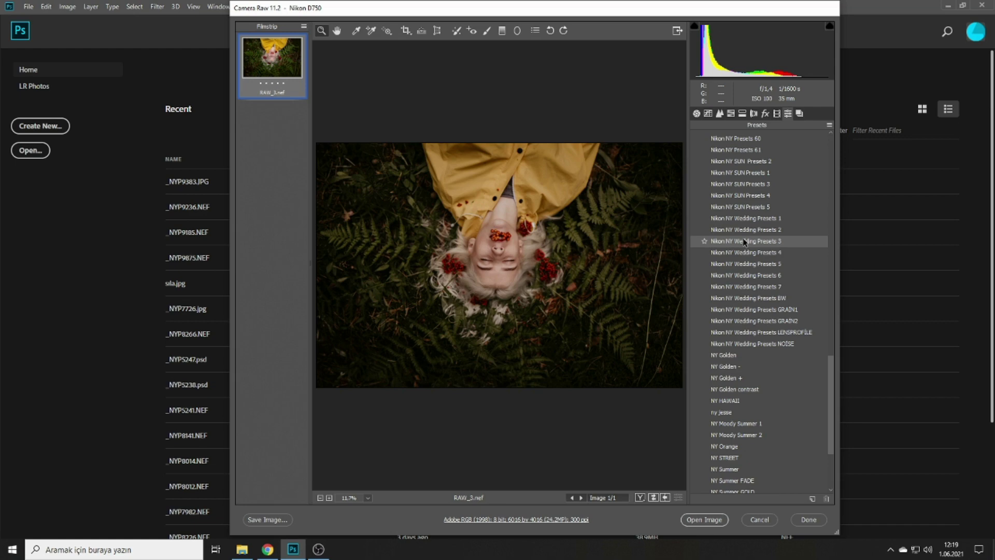
click(746, 208)
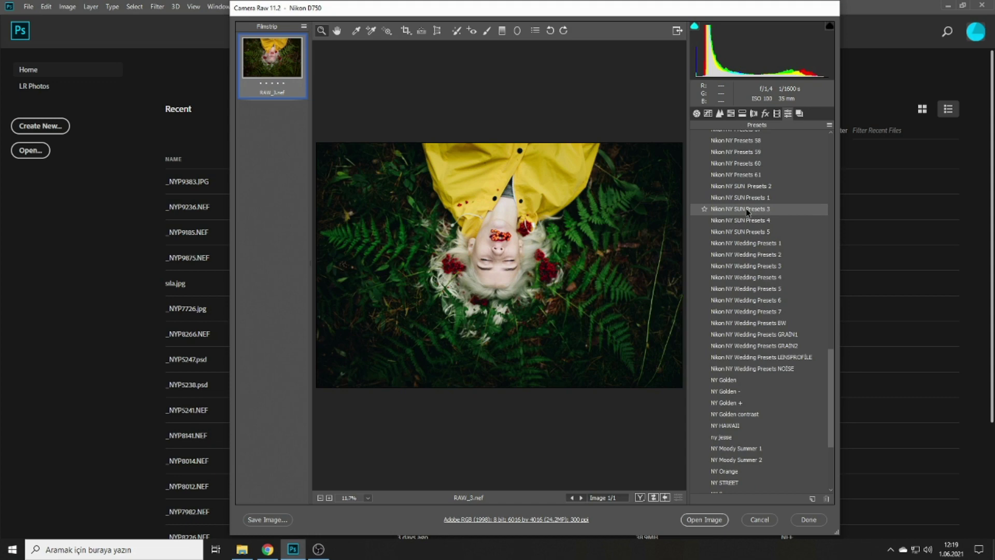
scroll(747, 212, up, 3)
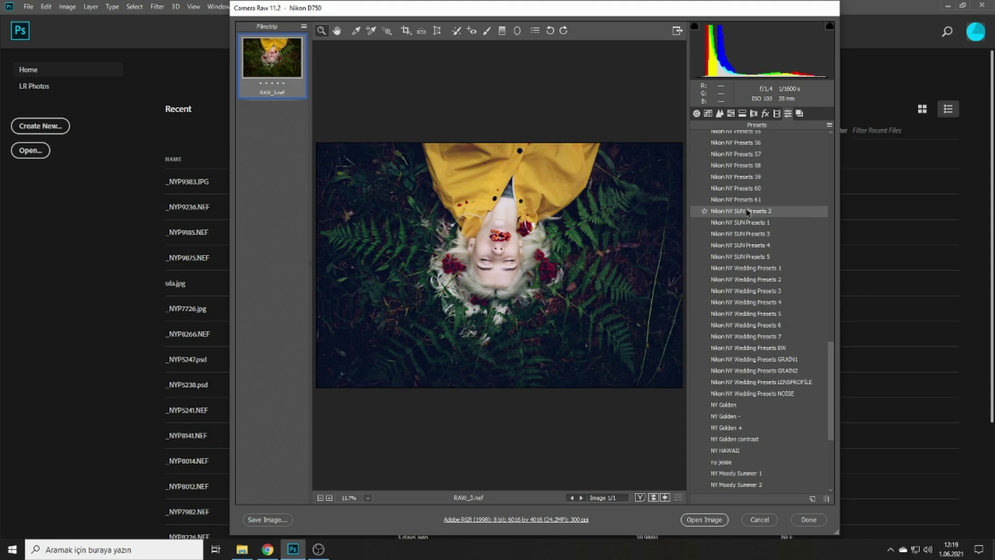
scroll(748, 211, up, 1)
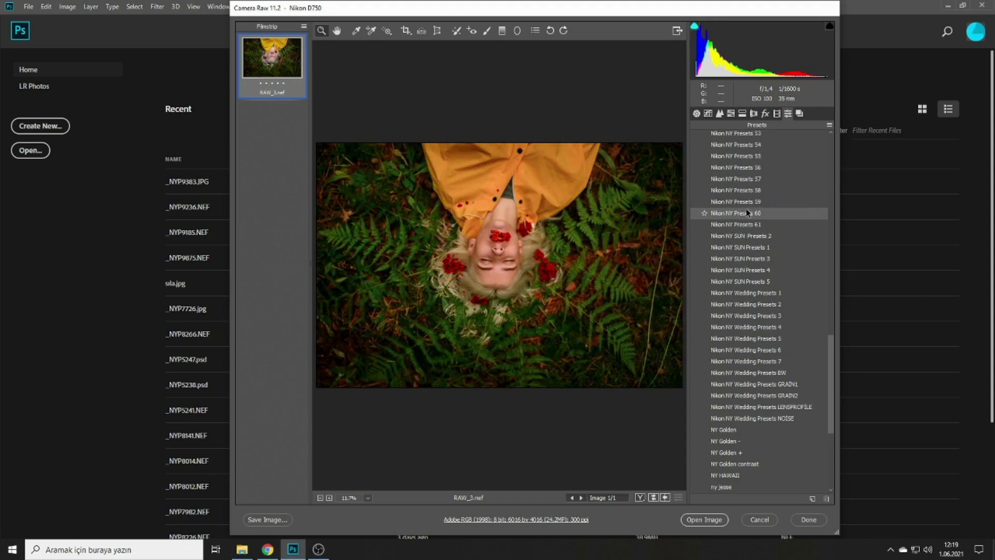
scroll(748, 212, up, 1)
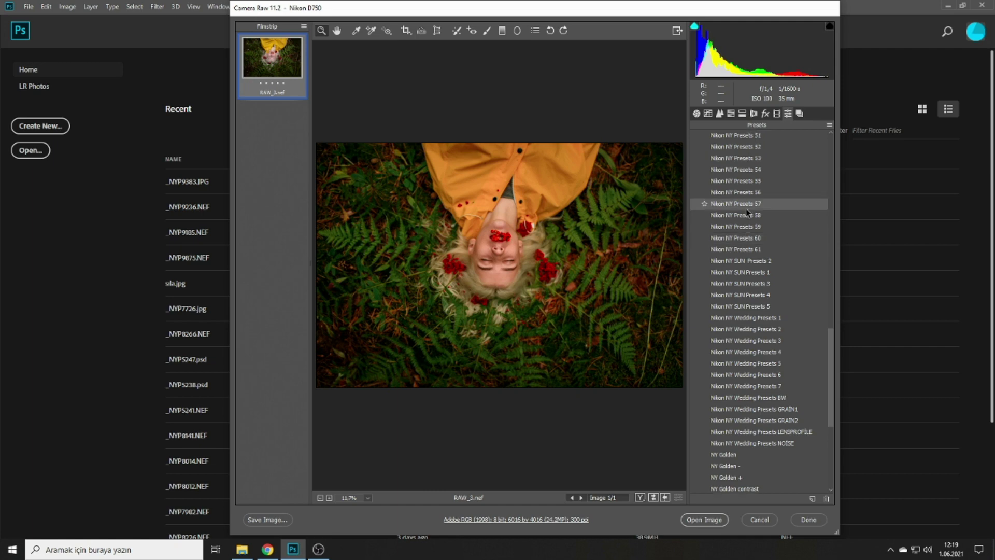
scroll(747, 211, up, 1)
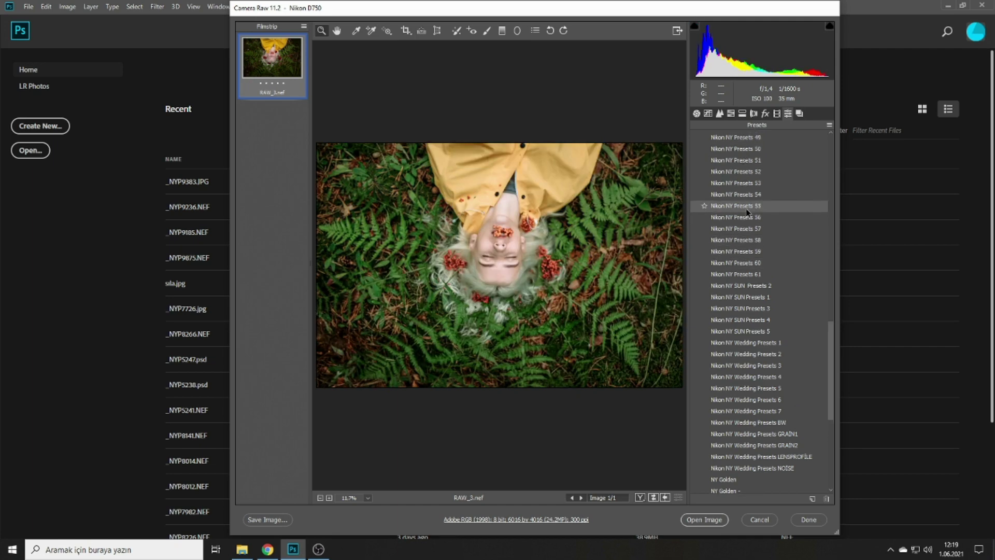
scroll(748, 211, up, 2)
scroll(747, 218, up, 2)
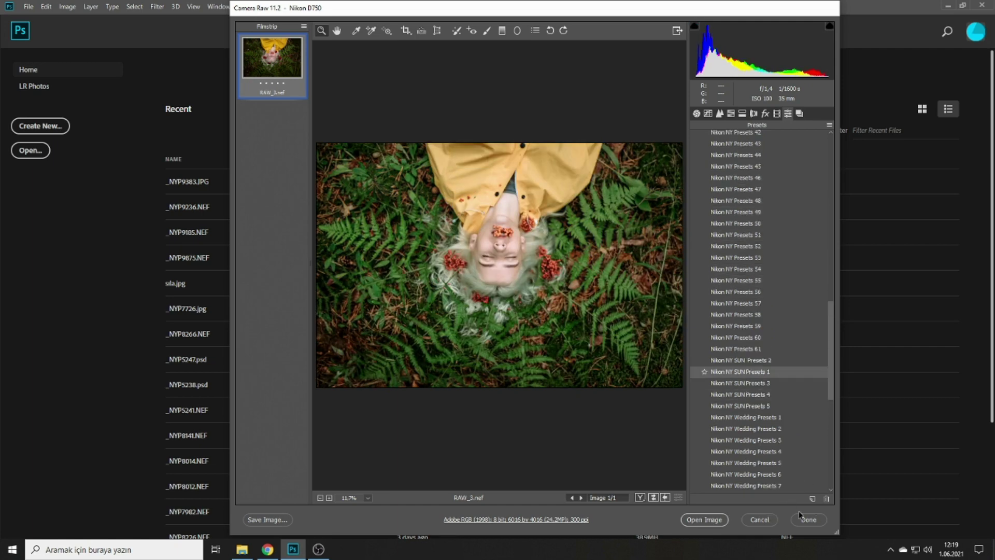
click(771, 518)
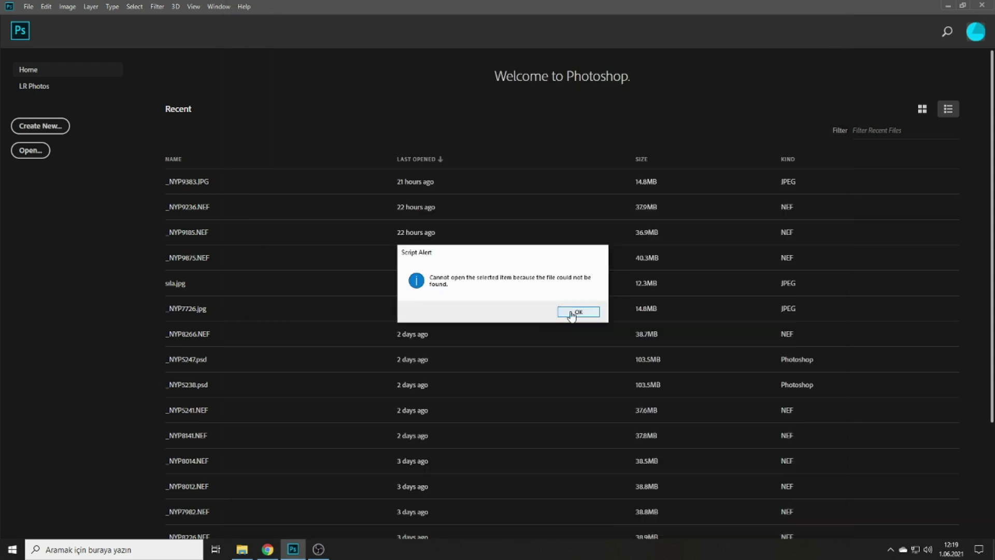
click(572, 313)
Step: Drag IMG_4759 from the NIKON NY PRESETS folder onto Photoshop to open it in Camera Raw
key(alt+Tab)
drag(397, 87, 296, 548)
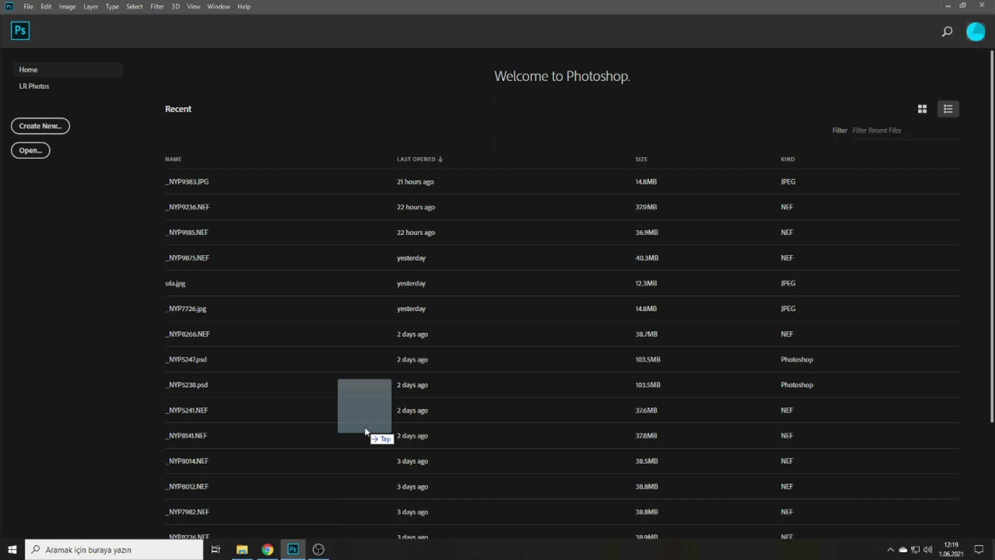
drag(296, 548, 365, 427)
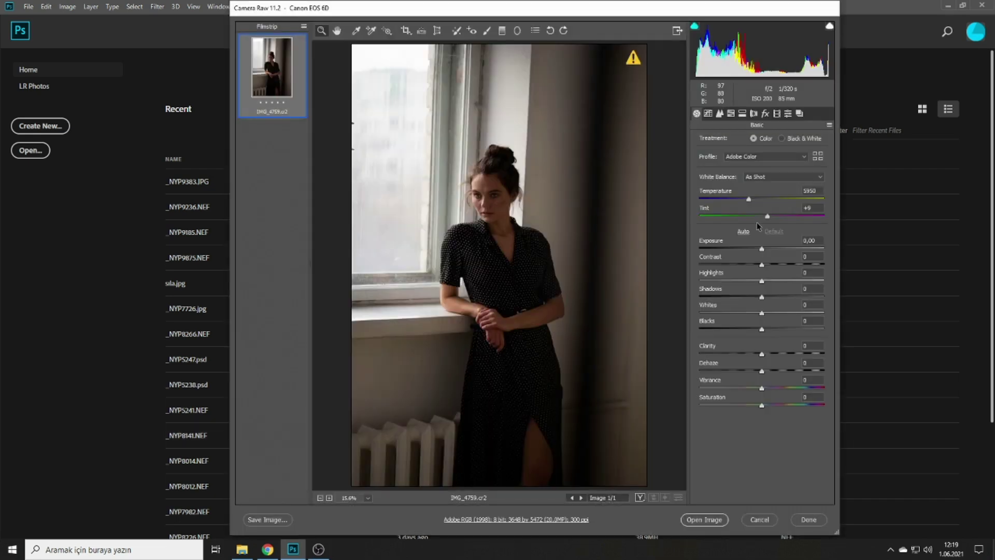
Step: Show the Before/After view, try NY SUN 2, NY SUN 1 and NY SUN ++, then apply NY Golden -
key(q)
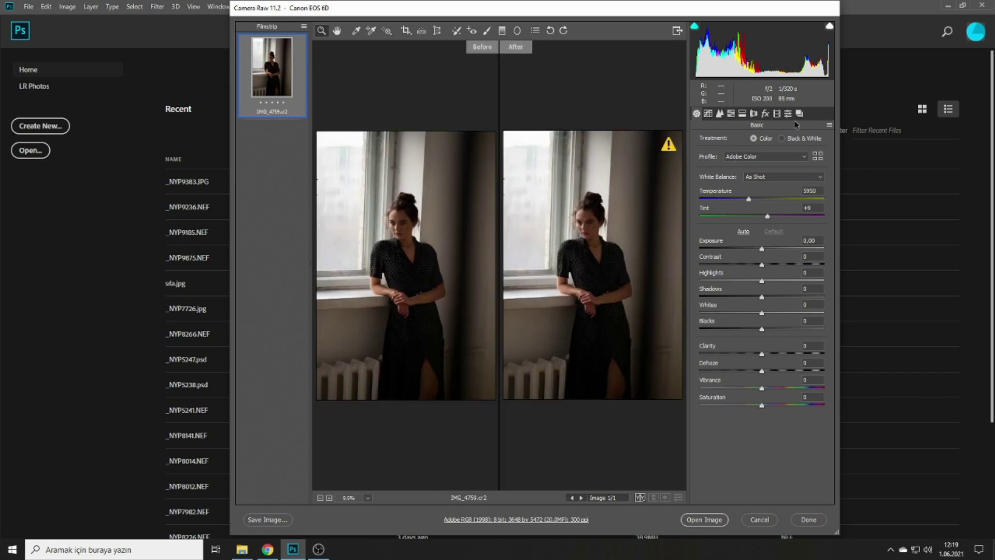
click(788, 113)
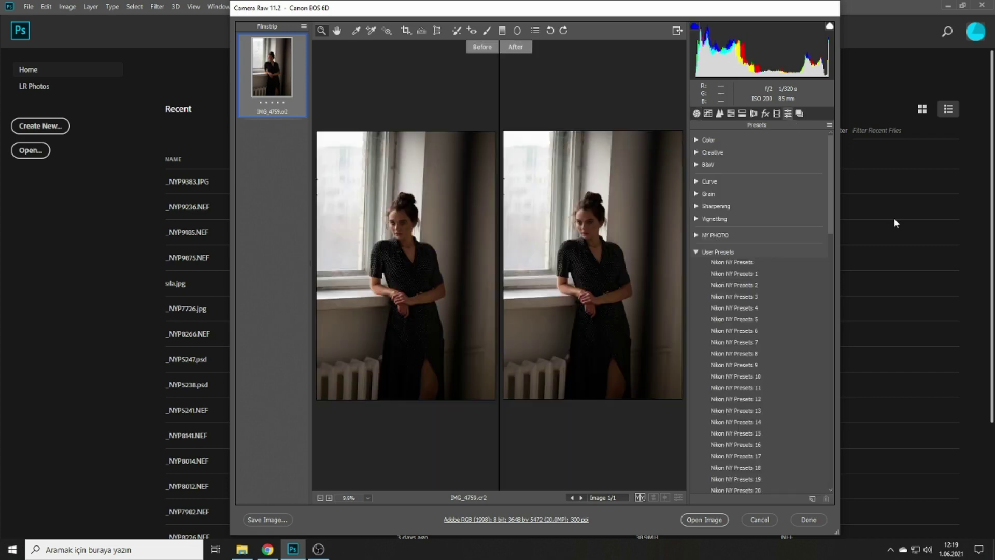
drag(832, 190, 832, 443)
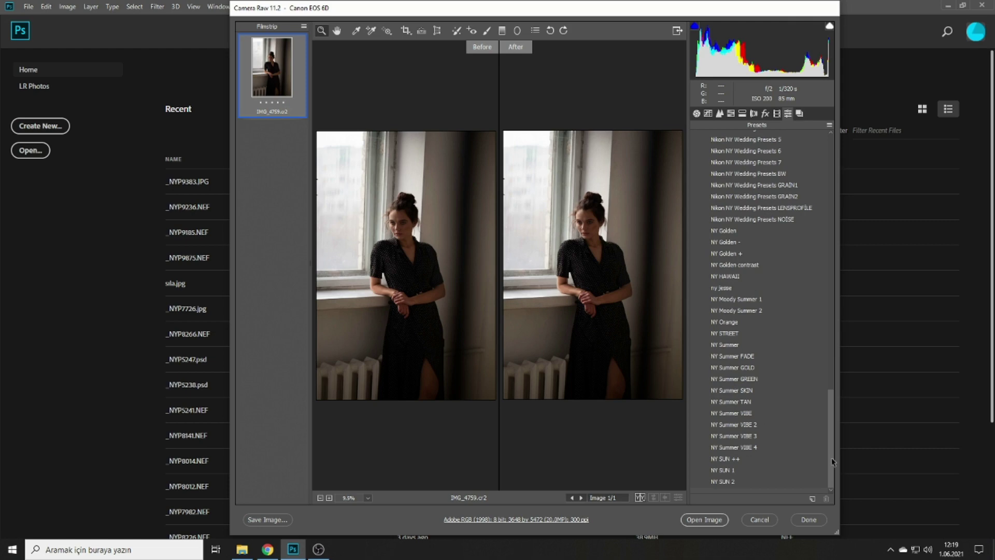
click(785, 486)
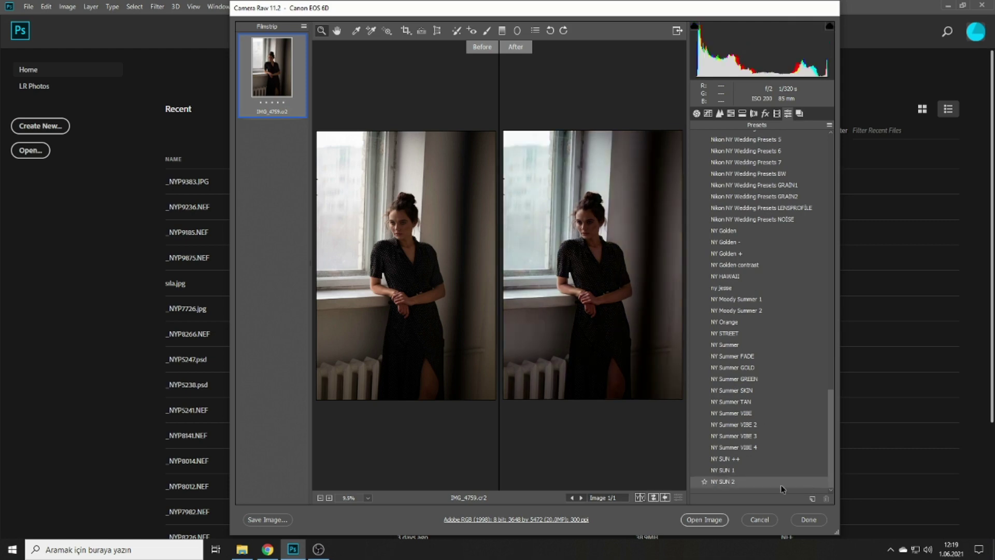
click(752, 472)
click(751, 458)
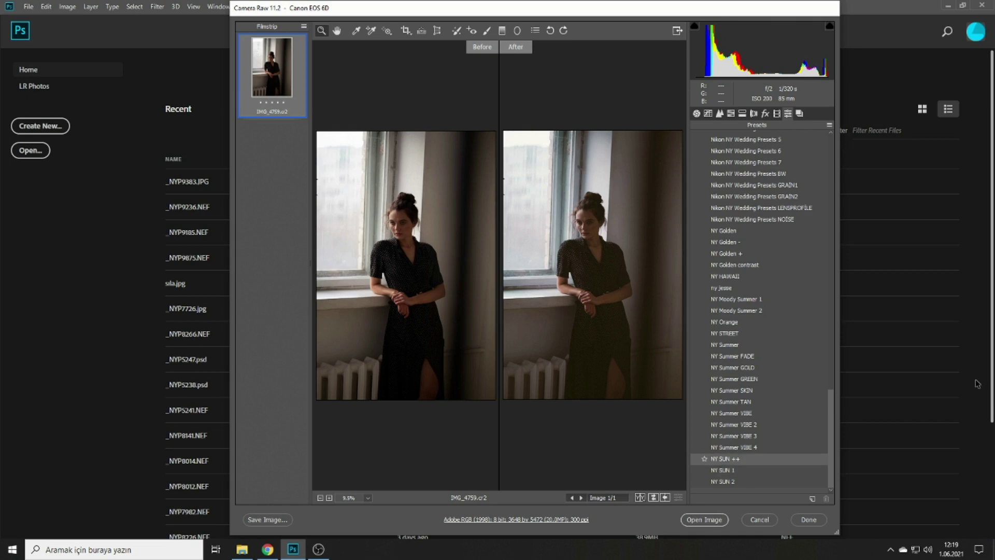
click(753, 245)
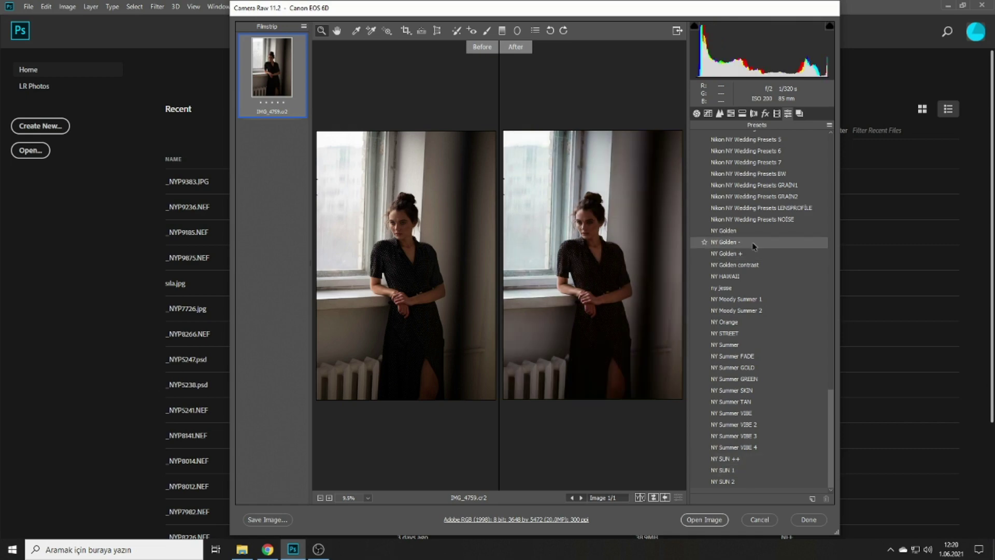
click(697, 113)
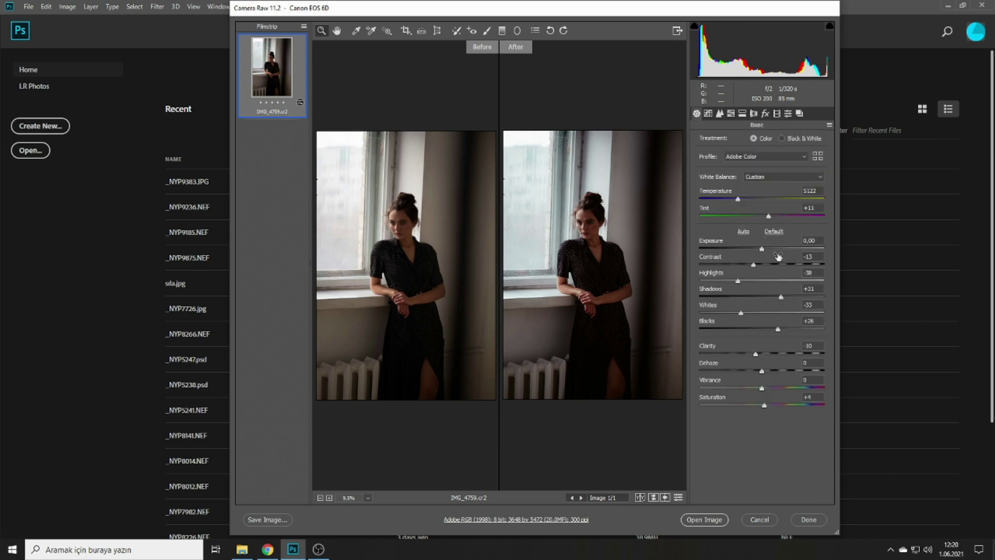
Step: Nudge Exposure to +0.95 and Temperature to 6050, then reset the Basic settings to Camera Raw defaults
drag(775, 250, 774, 250)
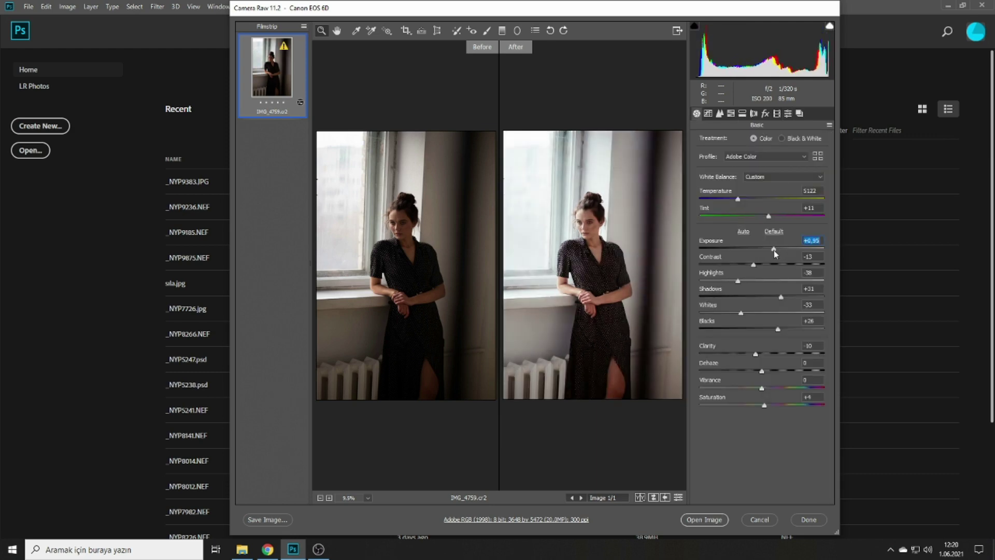
drag(748, 199, 750, 202)
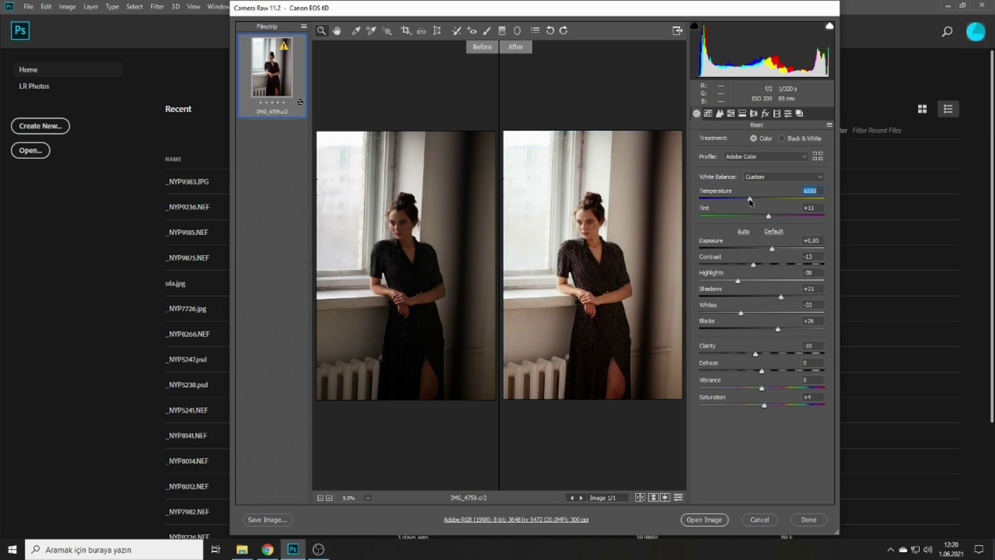
click(829, 125)
click(850, 148)
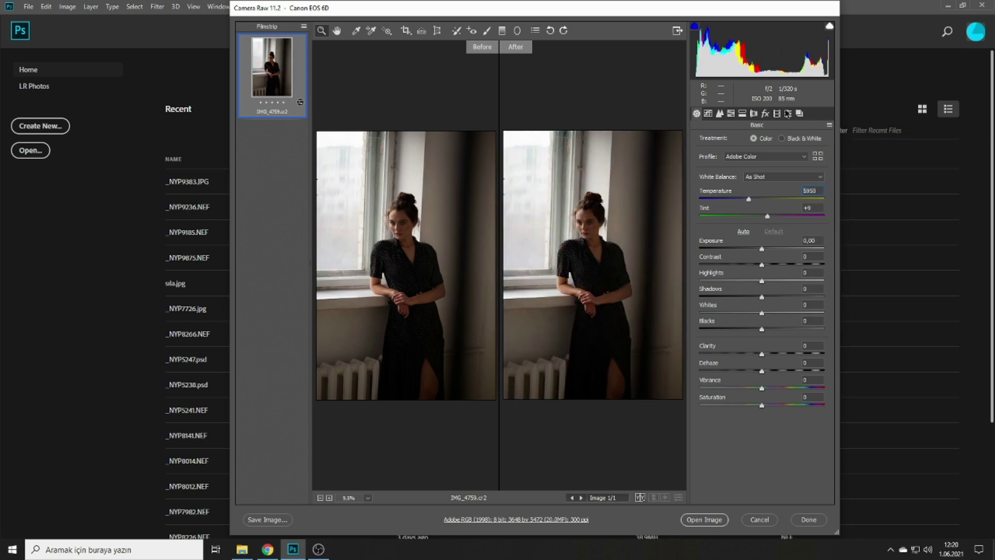
click(789, 113)
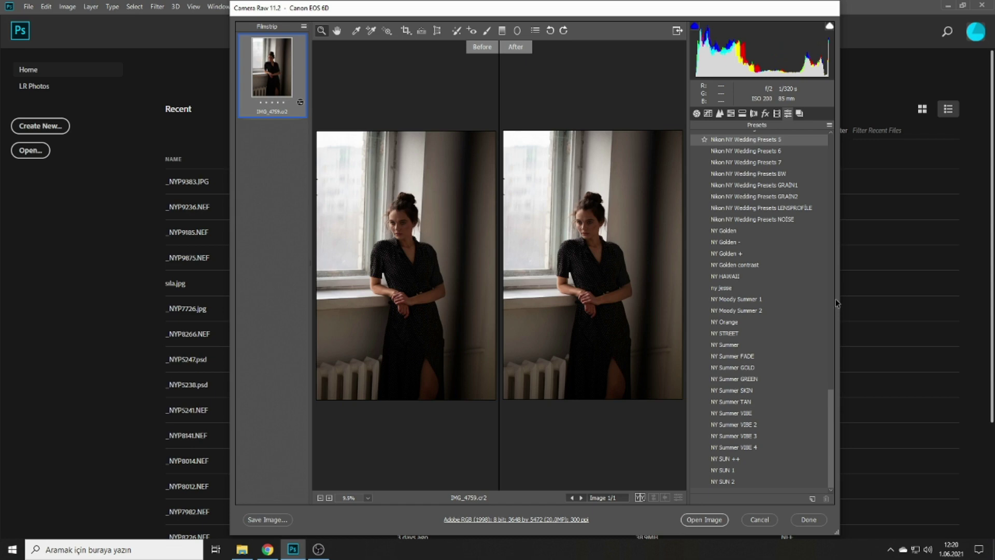
click(830, 275)
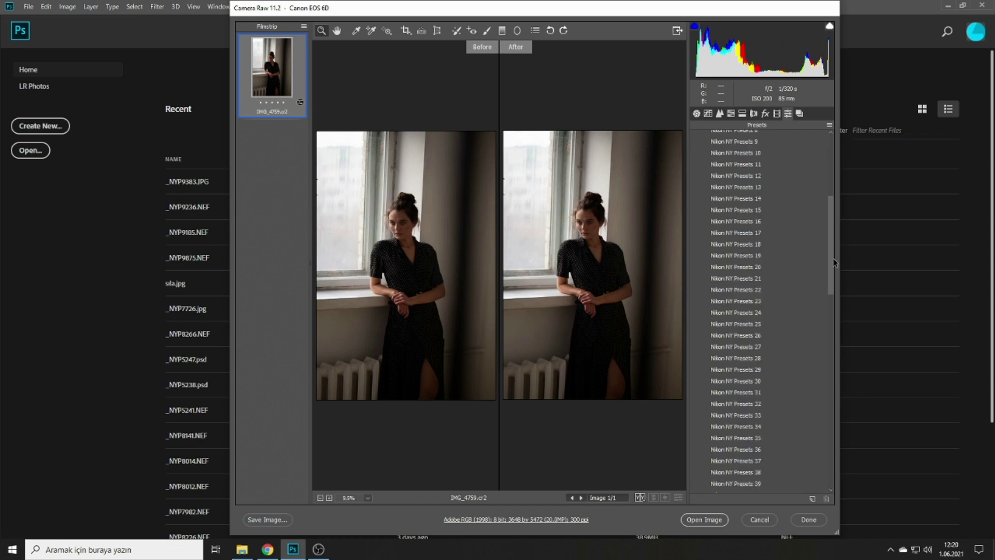
Step: Apply Nikon NY Presets 10 and raise Exposure to +0.75
drag(834, 262, 836, 253)
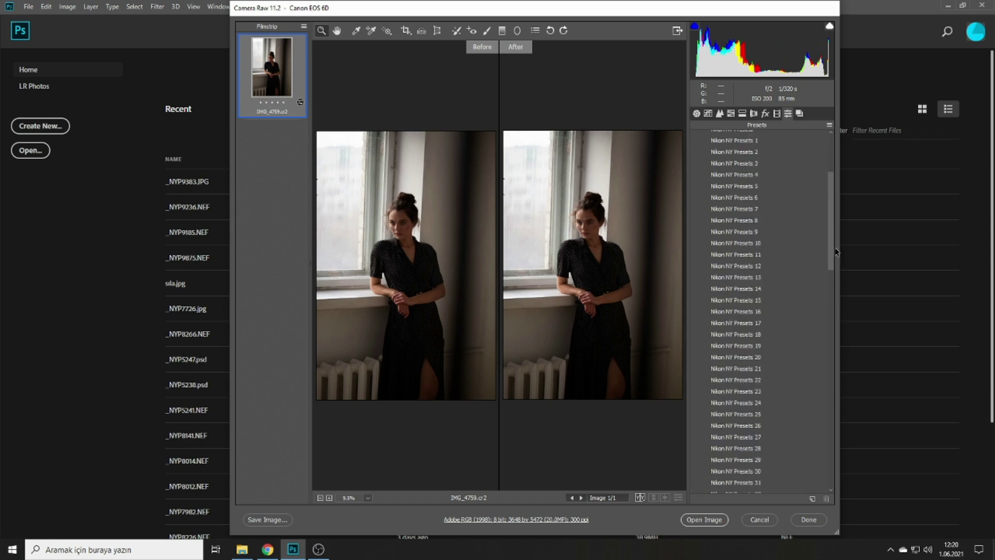
click(736, 244)
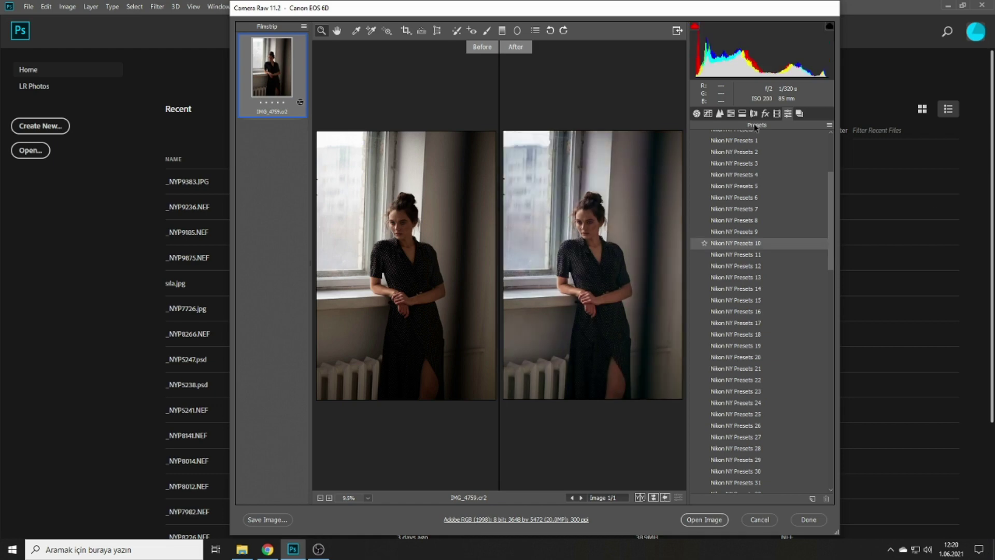
click(697, 113)
drag(762, 250, 772, 251)
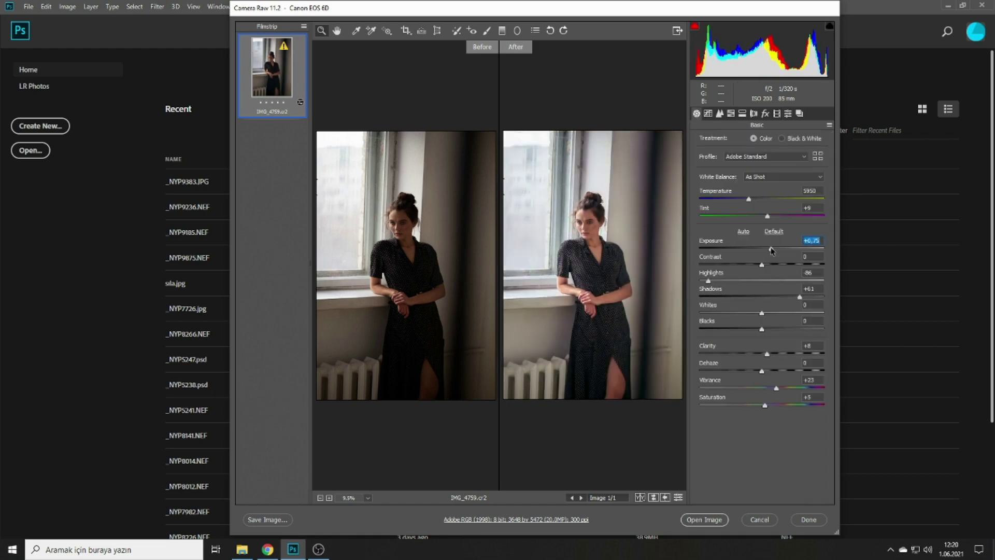
Step: Apply Nikon NY Presets 1, then step down the list to Nikon NY Presets 4
click(788, 113)
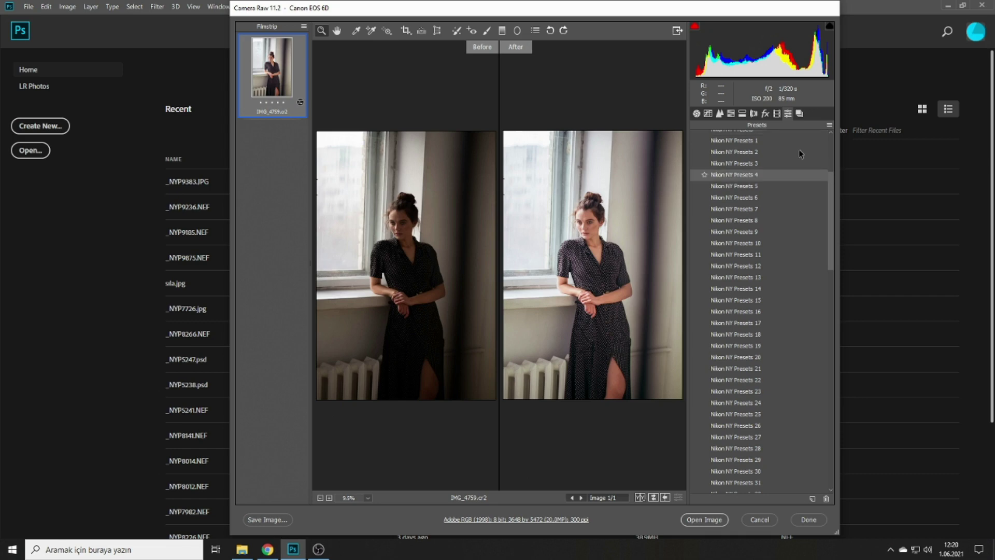
click(749, 141)
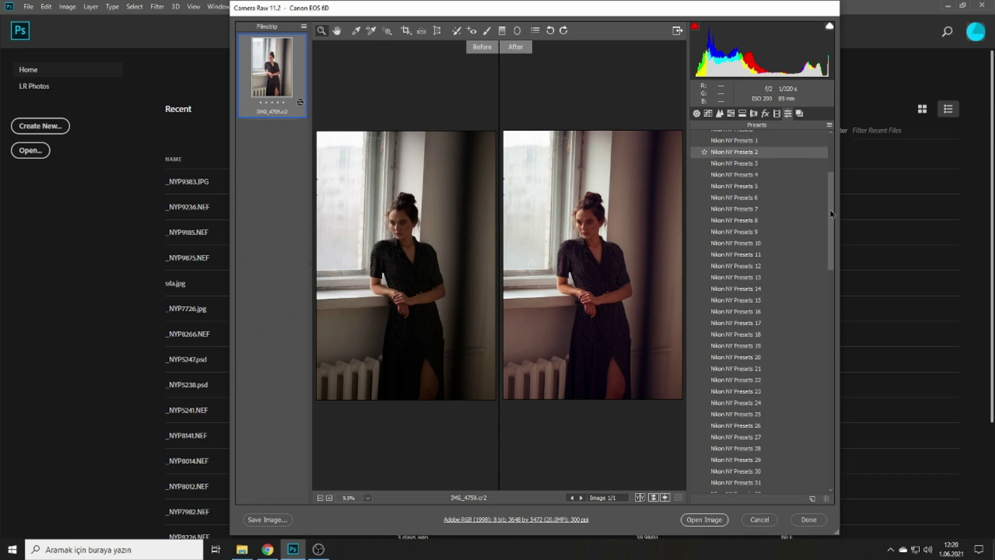
key(Down)
key(Down)
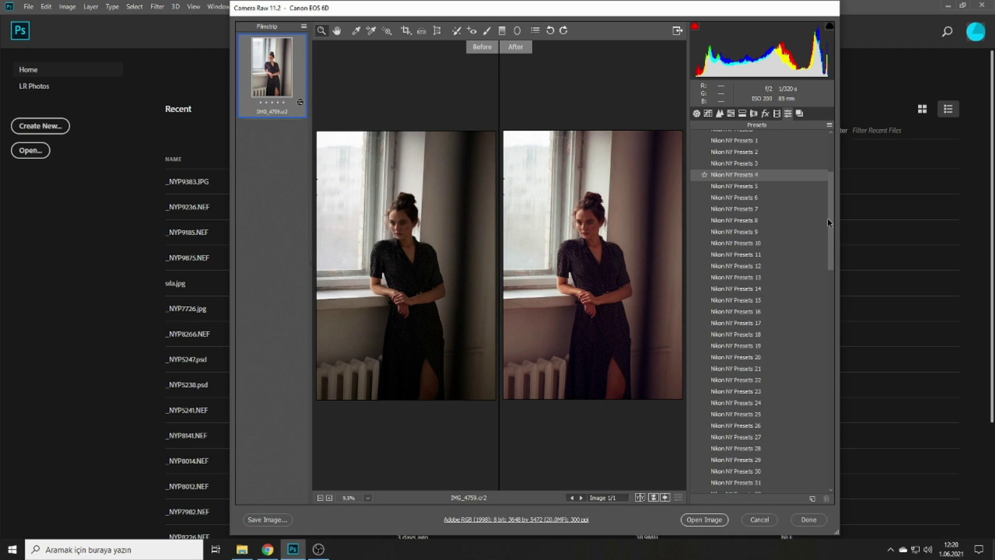
drag(829, 219, 827, 379)
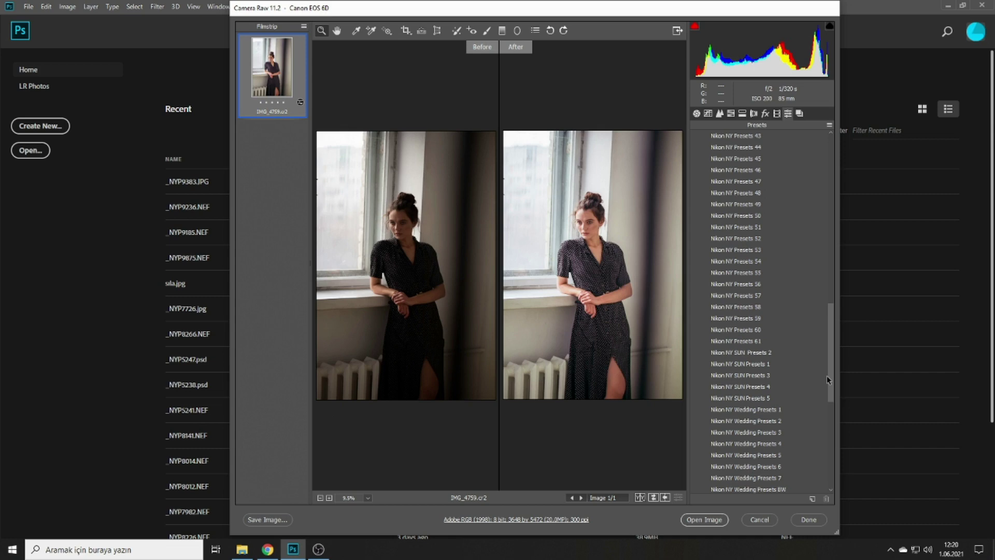
Step: Apply Nikon NY SUN Presets 3, then set Exposure +0.70, Shadows +29, Blacks +43 and Temperature 5950
click(771, 371)
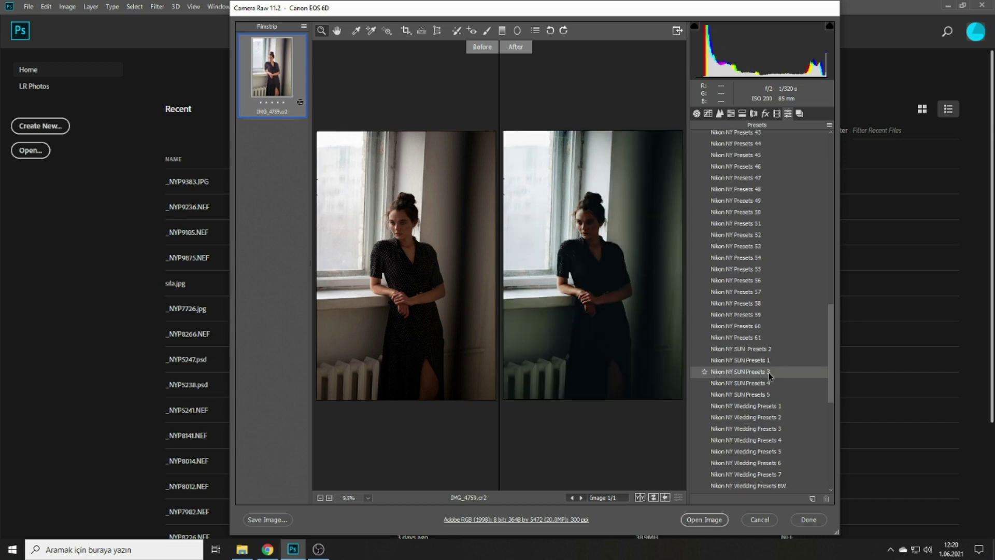
key(ctrl+alt+1)
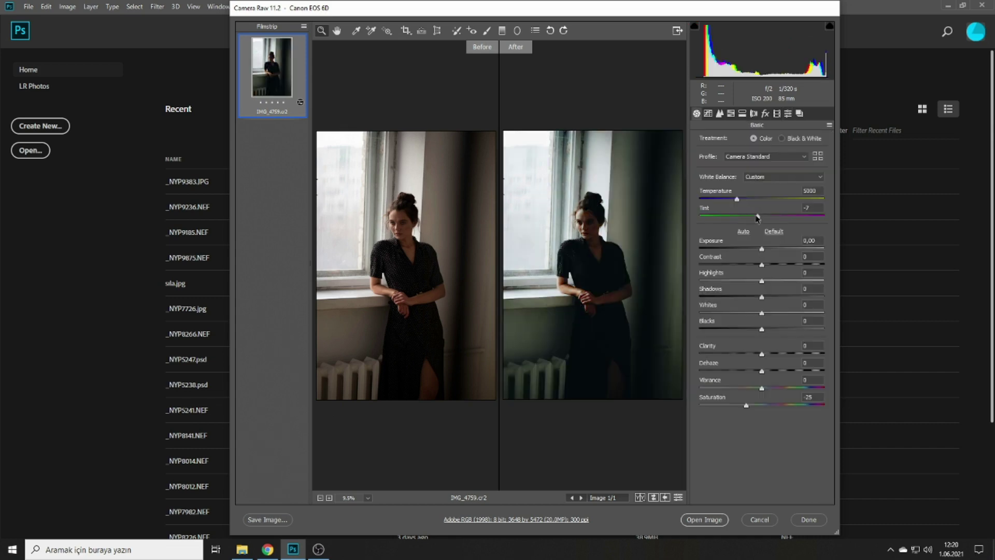
mouse_move(761, 249)
mouse_down()
mouse_move(775, 249)
mouse_move(764, 249)
mouse_up()
click(780, 297)
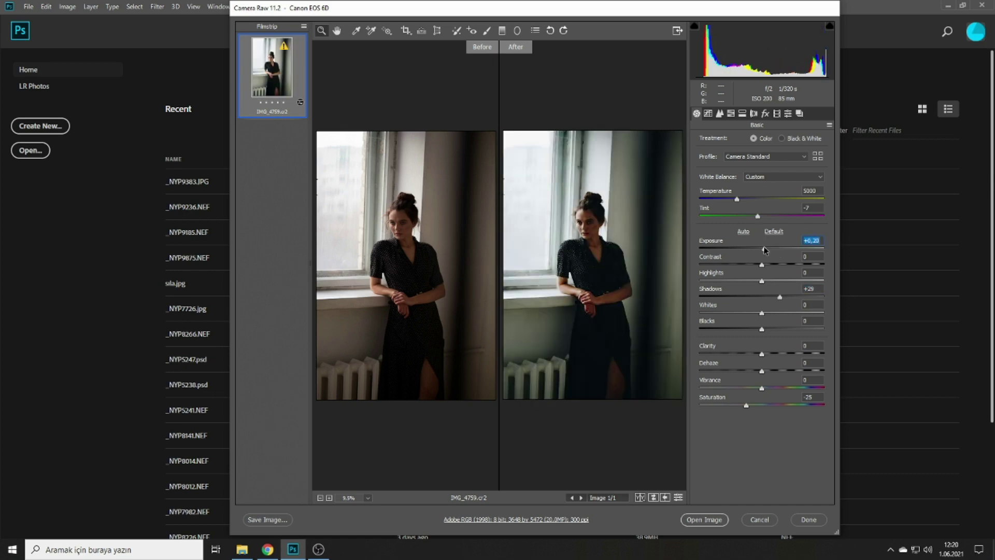
drag(775, 329, 789, 330)
drag(764, 249, 772, 250)
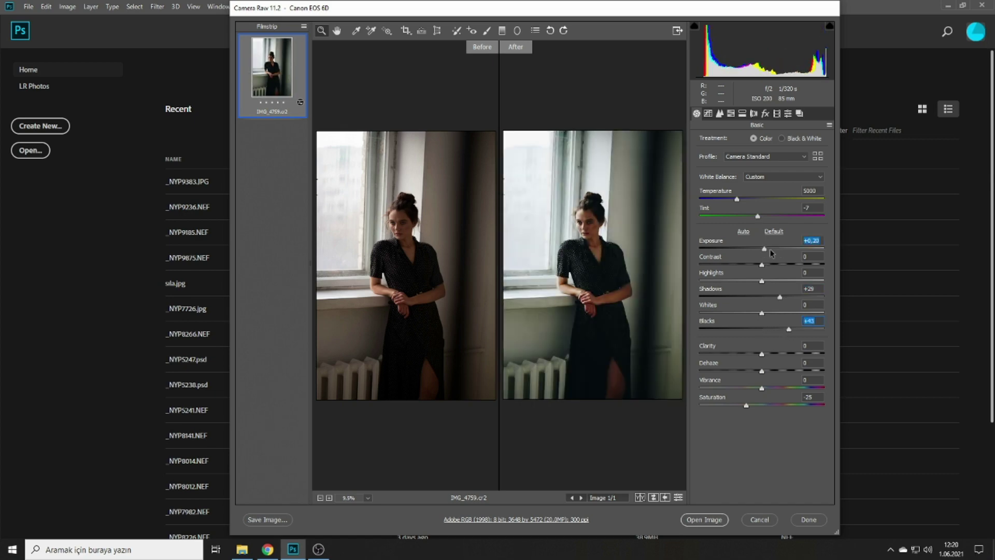
drag(737, 199, 749, 199)
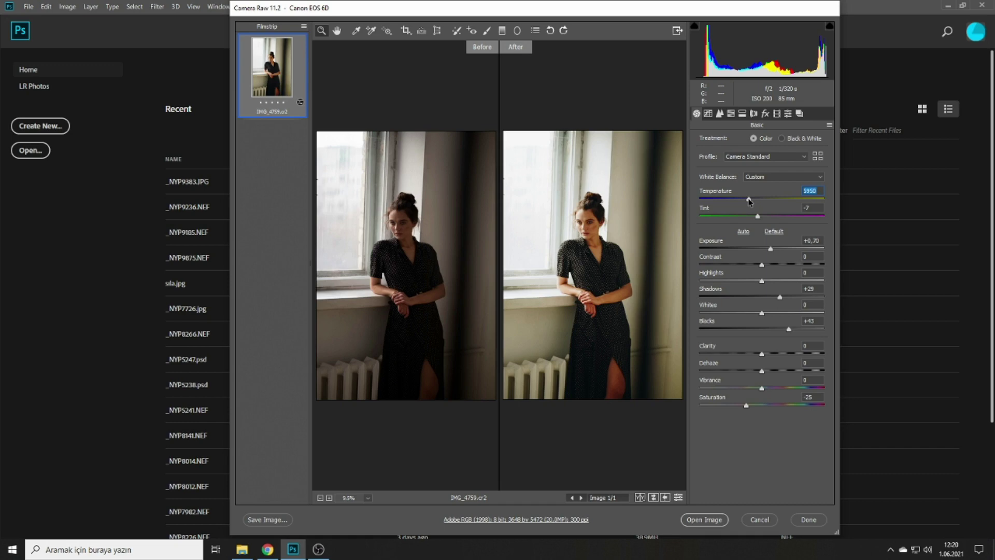
Step: Apply Nikon NY Wedding Presets 1, then adjust Exposure and recover Highlights
click(788, 113)
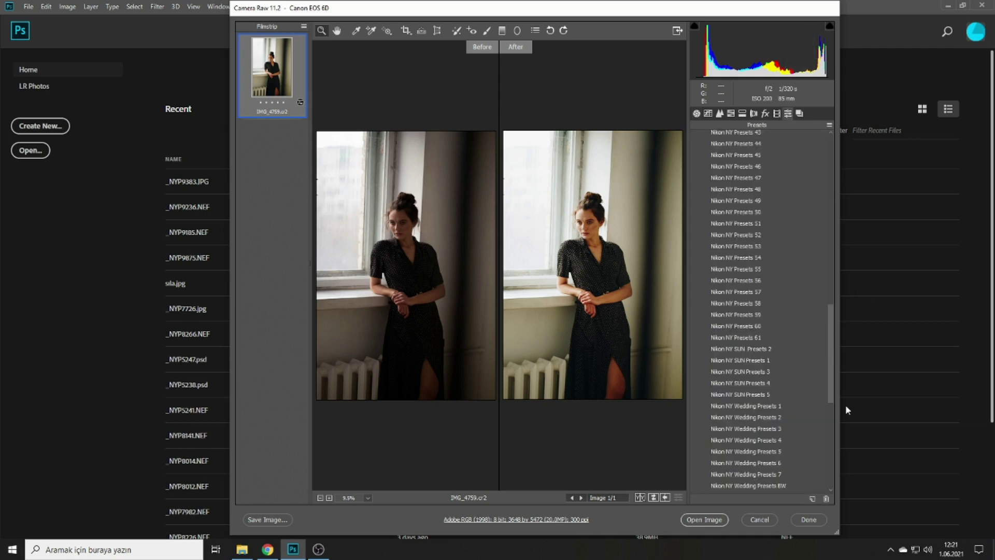
click(811, 407)
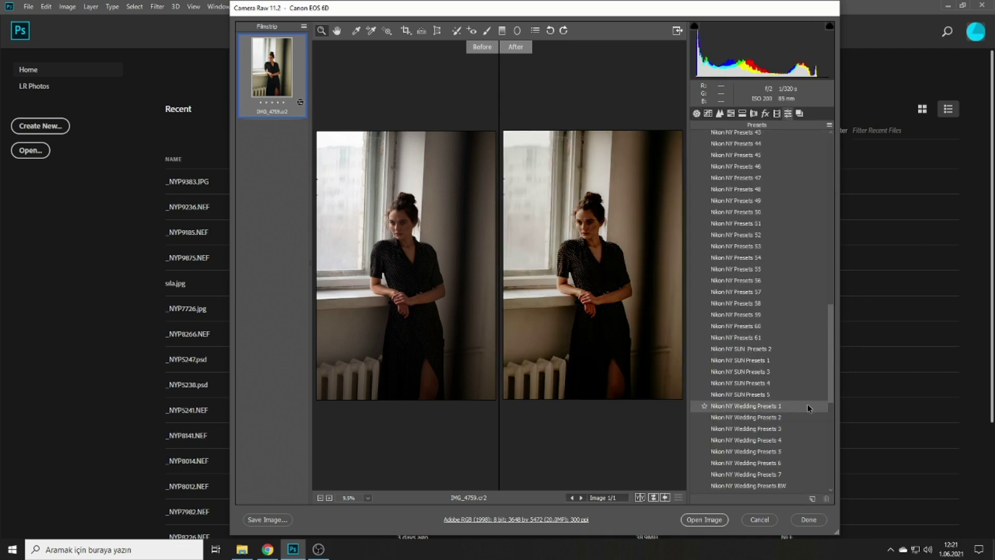
click(696, 113)
drag(763, 244, 767, 249)
mouse_move(717, 280)
mouse_down()
mouse_move(745, 280)
mouse_move(760, 296)
mouse_up()
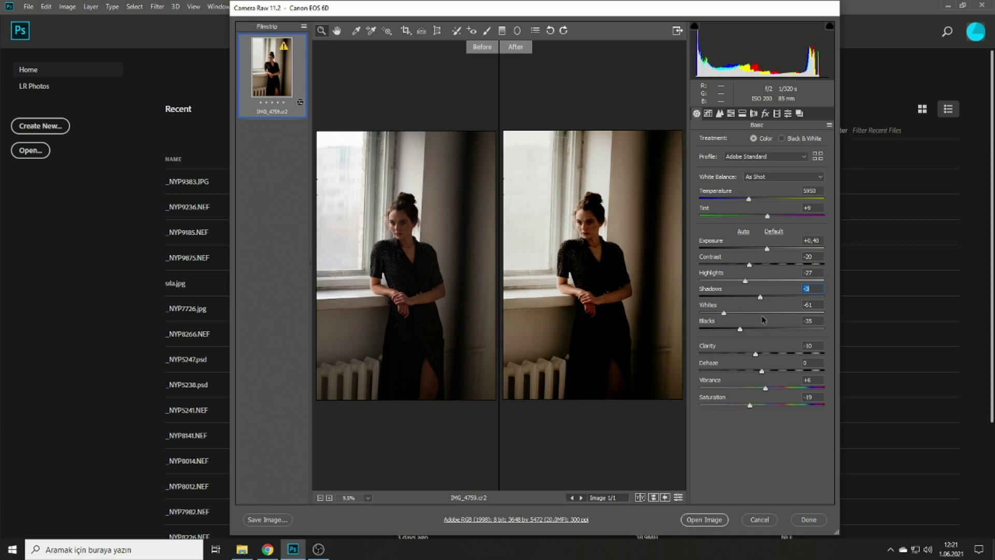
Step: Raise Shadows, Whites and Blacks, and cool Temperature to 4950
click(764, 312)
click(782, 329)
click(780, 296)
drag(781, 297, 777, 297)
drag(748, 199, 736, 199)
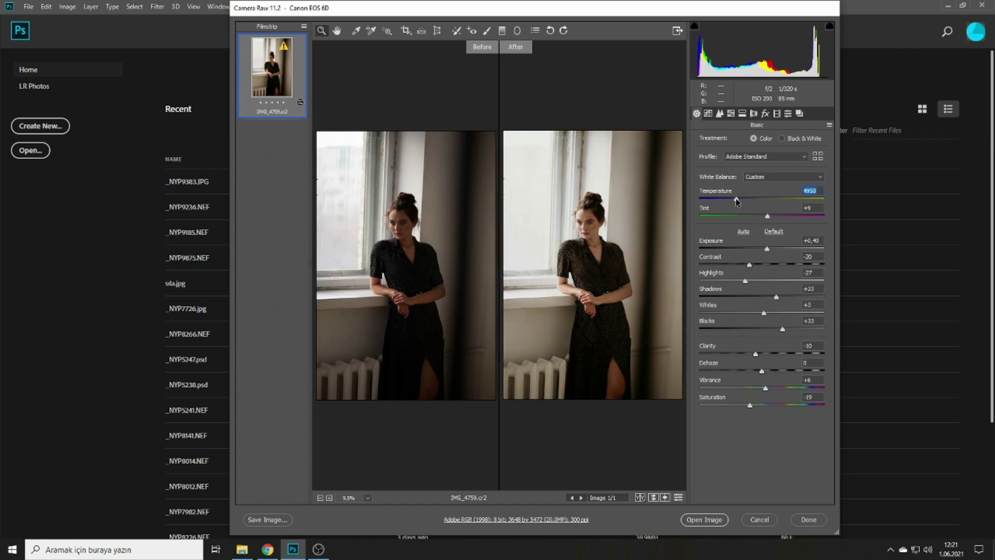
Step: Rework Exposure, Highlights and Contrast, then switch back to the NIKON NY PRESETS folder
click(771, 250)
drag(771, 249, 758, 249)
click(773, 280)
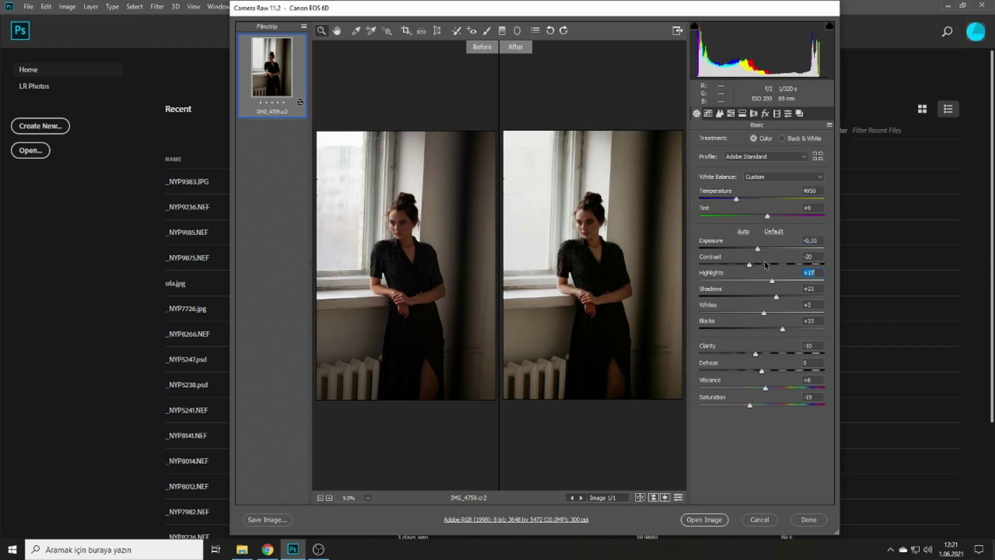
click(757, 265)
click(344, 550)
click(242, 550)
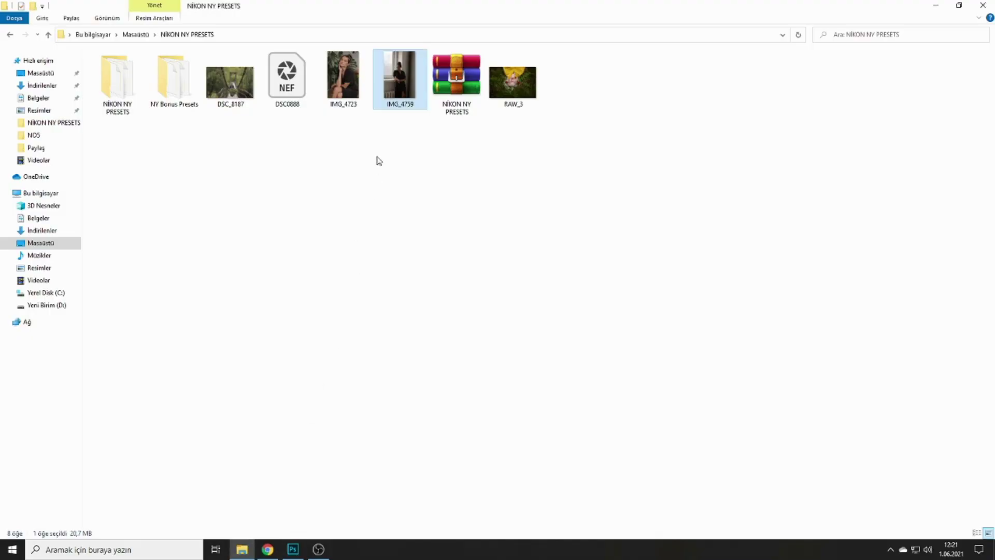
Step: Open IMG_4723 from the NIKON NY PRESETS folder in Camera Raw by dragging it onto Photoshop
click(342, 106)
drag(342, 106, 484, 430)
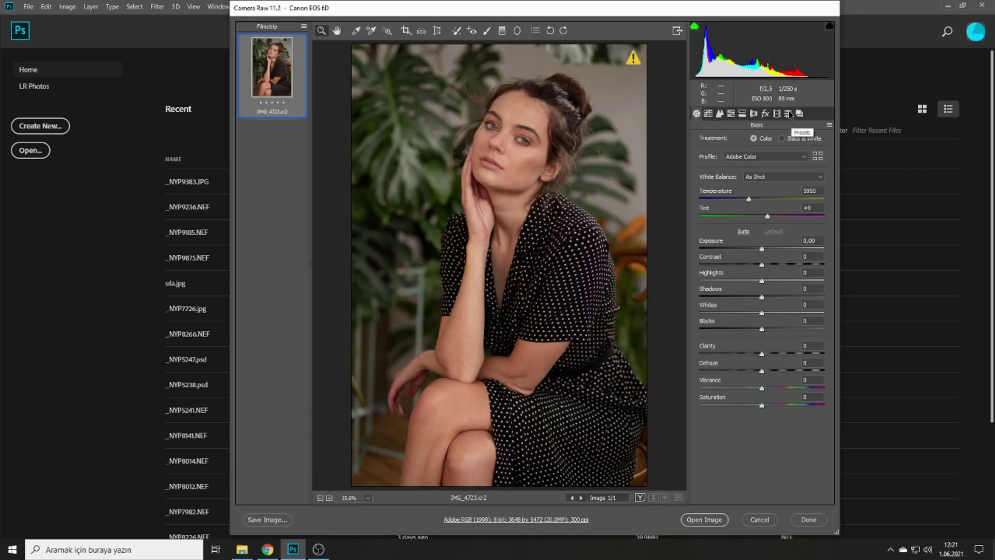
Step: Preview the NY SUN 2, NY SUN 1, NY SUN ++ and NY Golden - presets
click(789, 114)
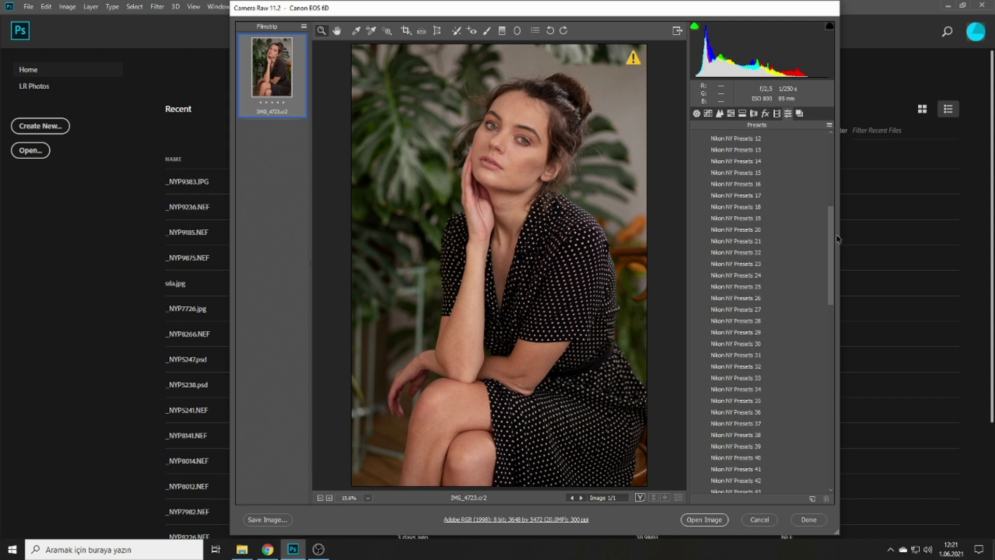
drag(831, 239, 786, 490)
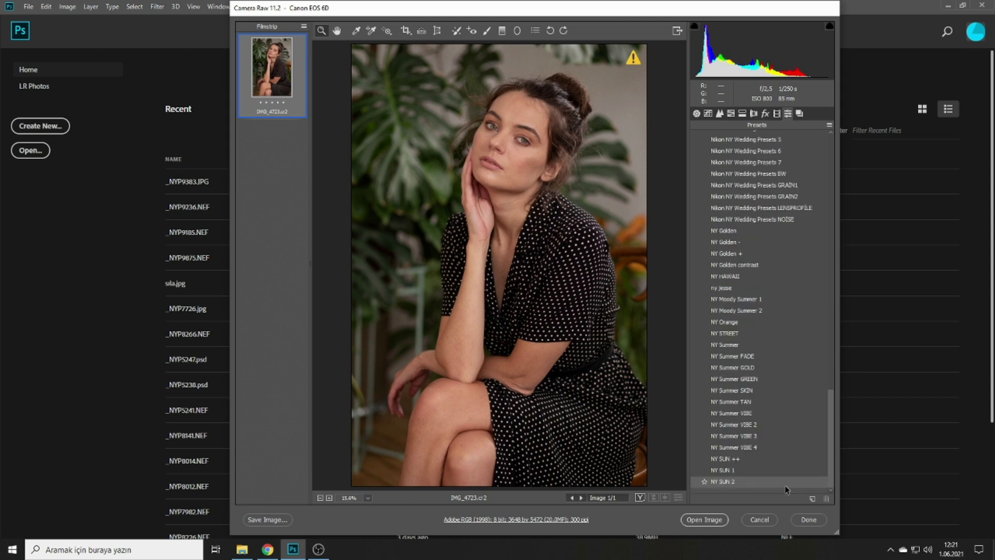
click(728, 483)
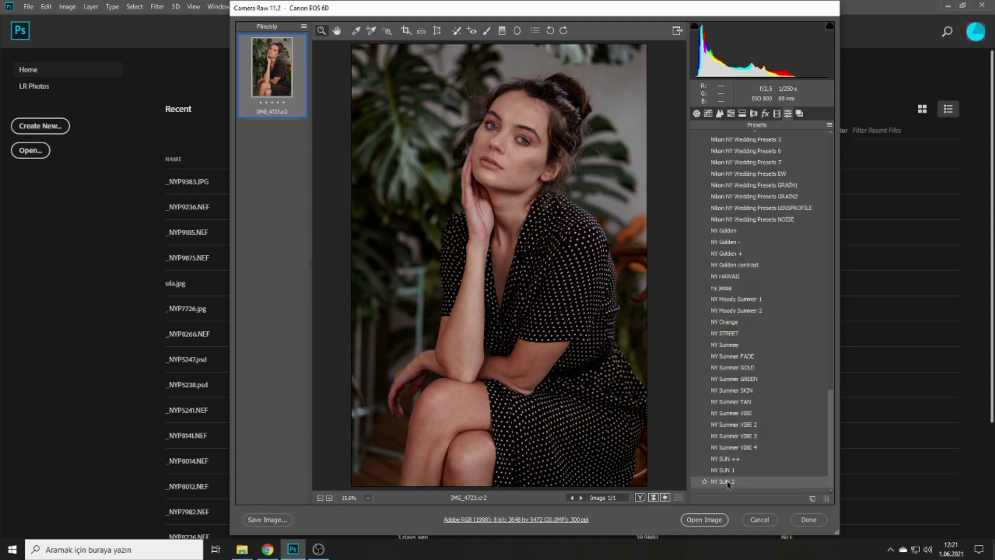
click(724, 471)
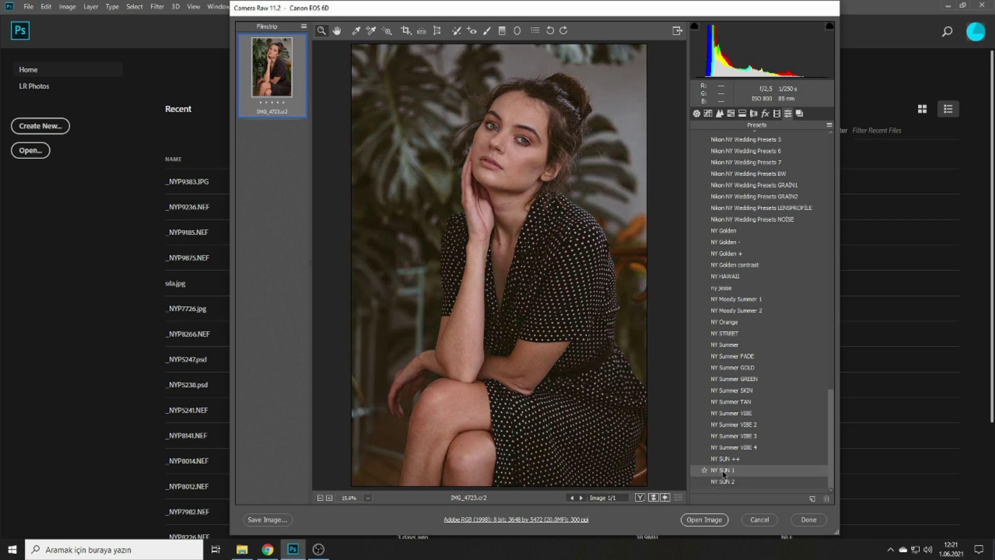
click(722, 460)
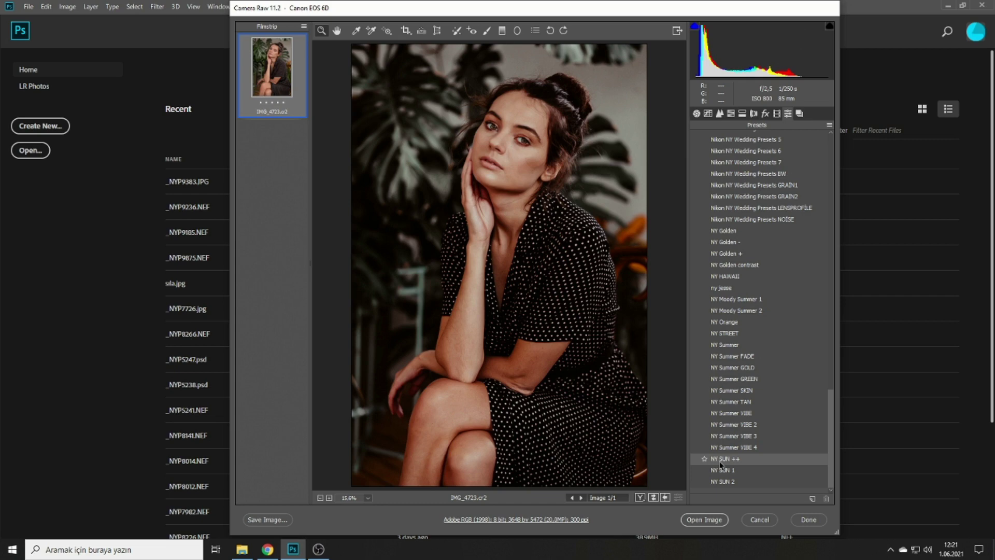
click(723, 245)
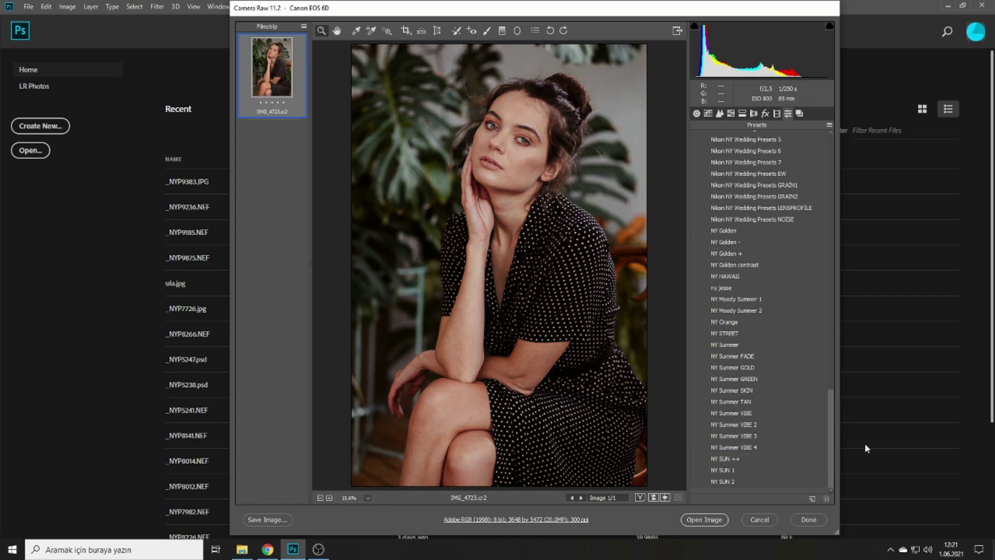
Step: Try the Nikon NY Wedding Presets 1 look, then scroll up through the preset list
scroll(762, 311, up, 5)
click(782, 253)
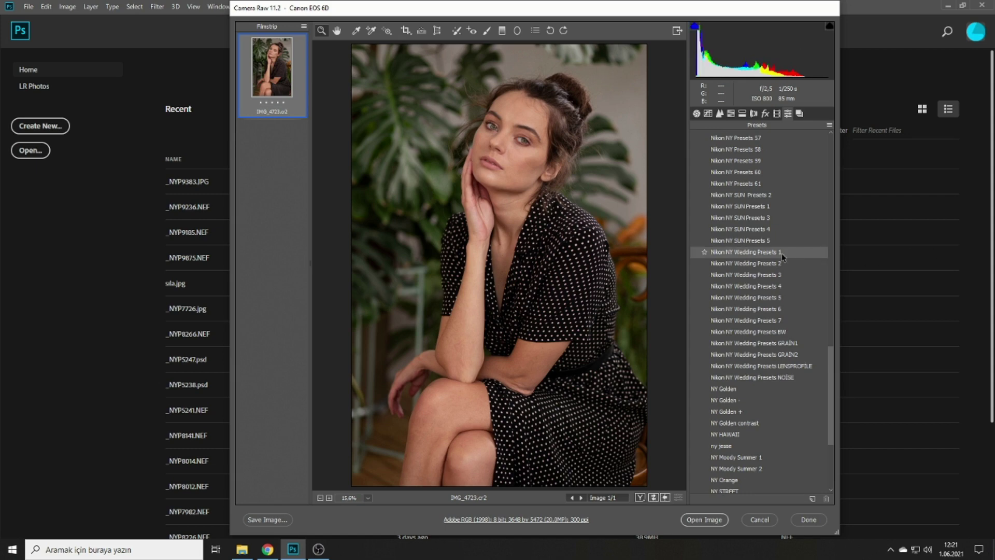
scroll(781, 253, up, 1)
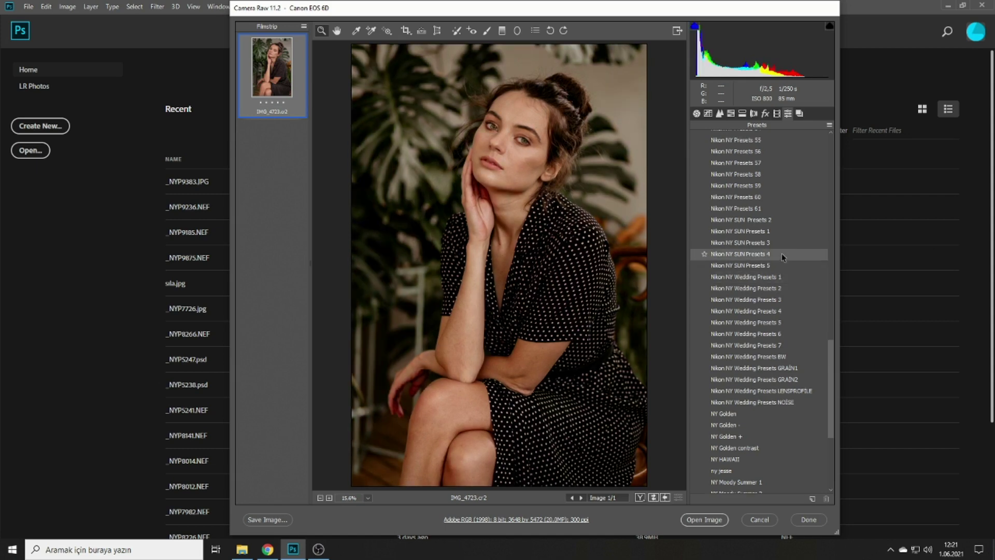
scroll(782, 253, up, 1)
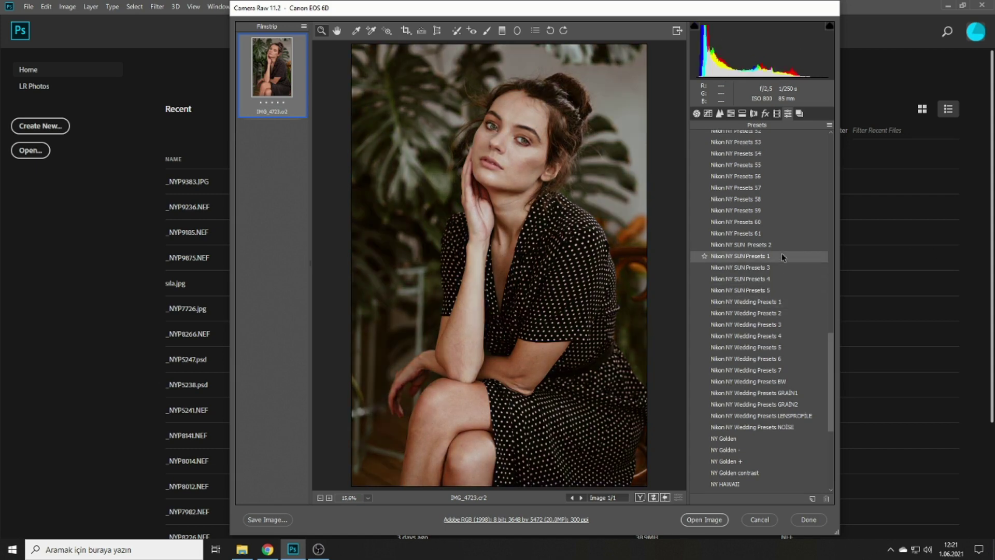
scroll(782, 258, up, 1)
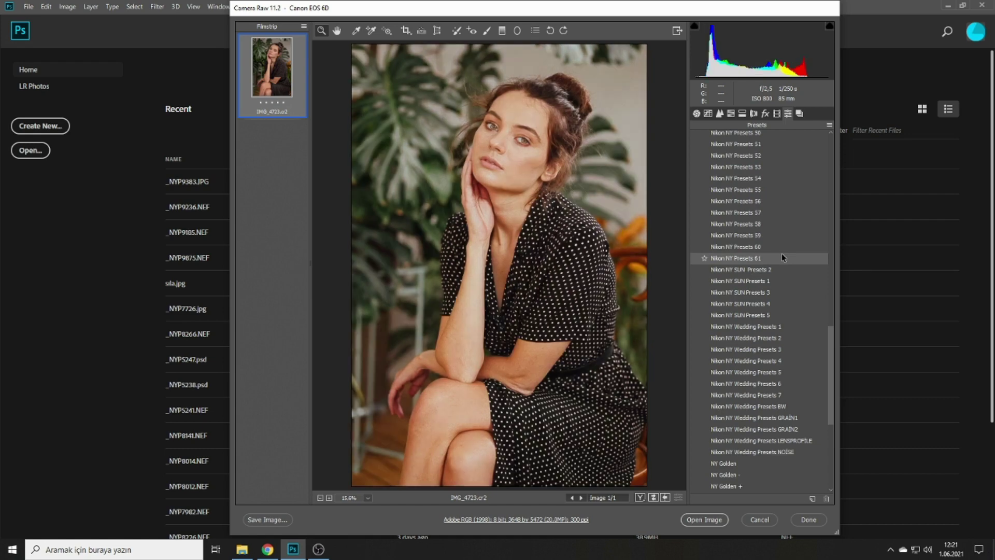
scroll(782, 258, up, 1)
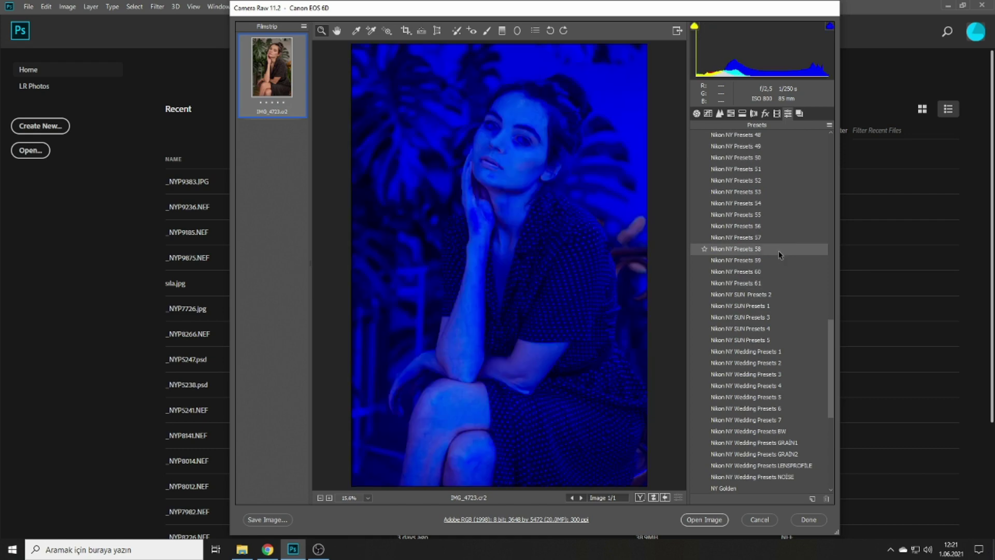
scroll(758, 248, up, 1)
scroll(758, 248, up, 1)
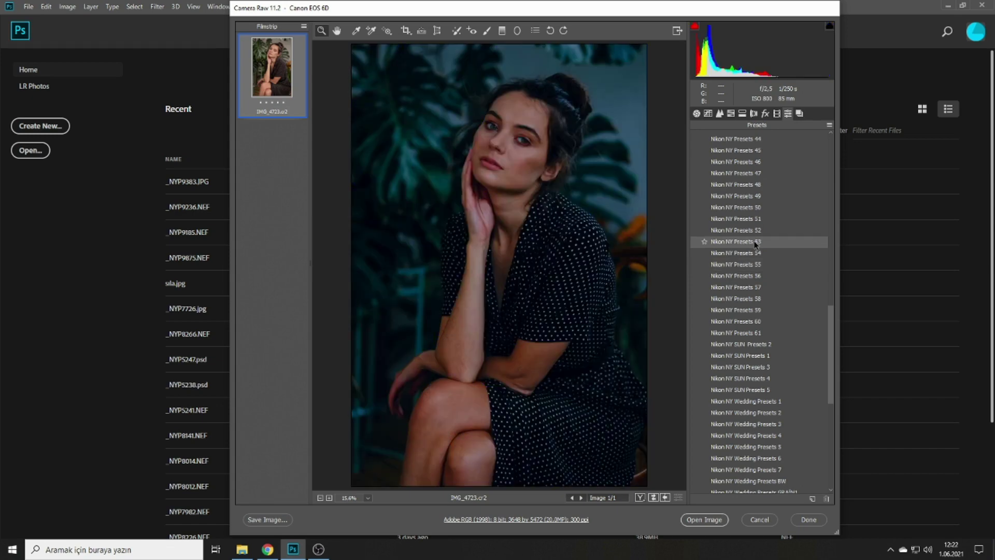
scroll(756, 245, up, 1)
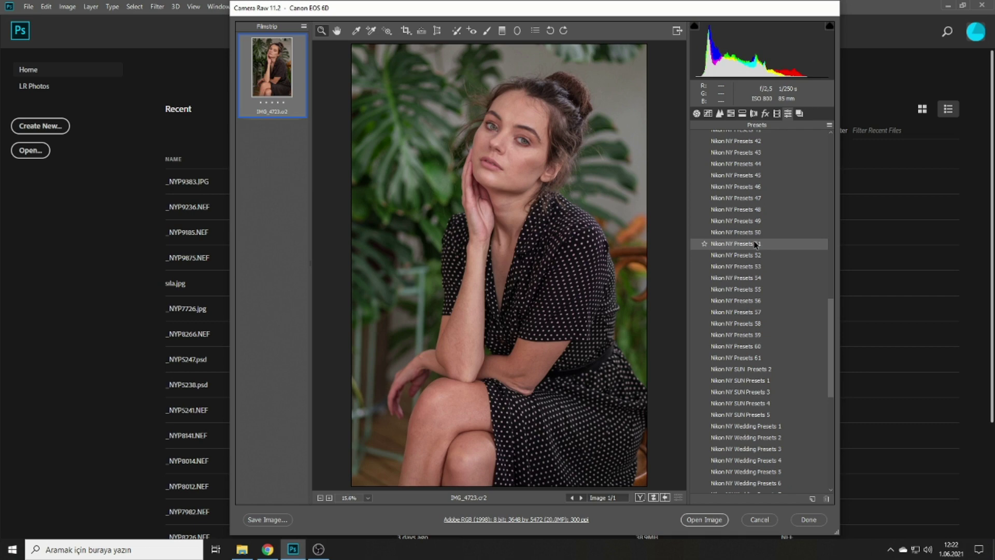
Step: Apply Nikon NY Presets 53, raise exposure to +0.10, shadows to about +7, yellow saturation to -5
click(755, 268)
click(697, 113)
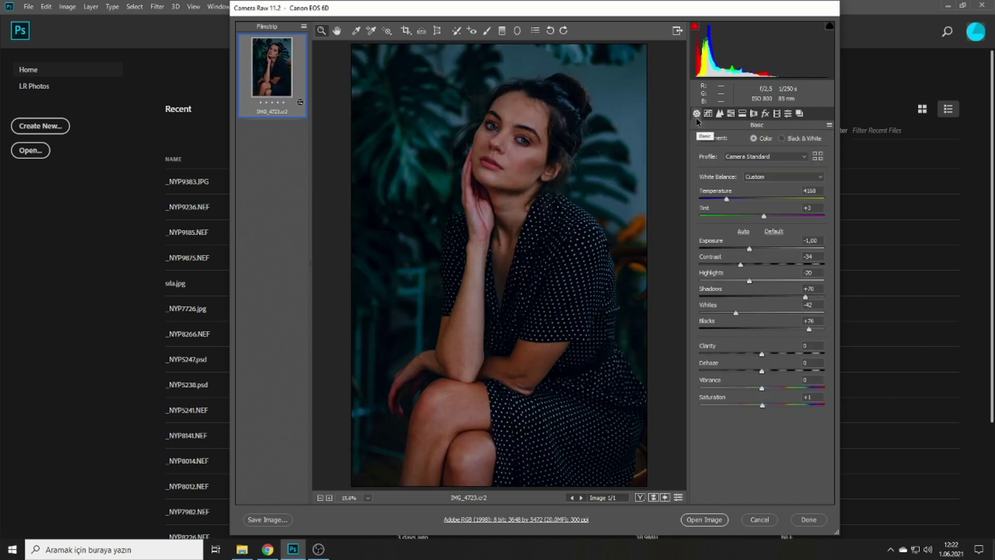
drag(749, 249, 763, 252)
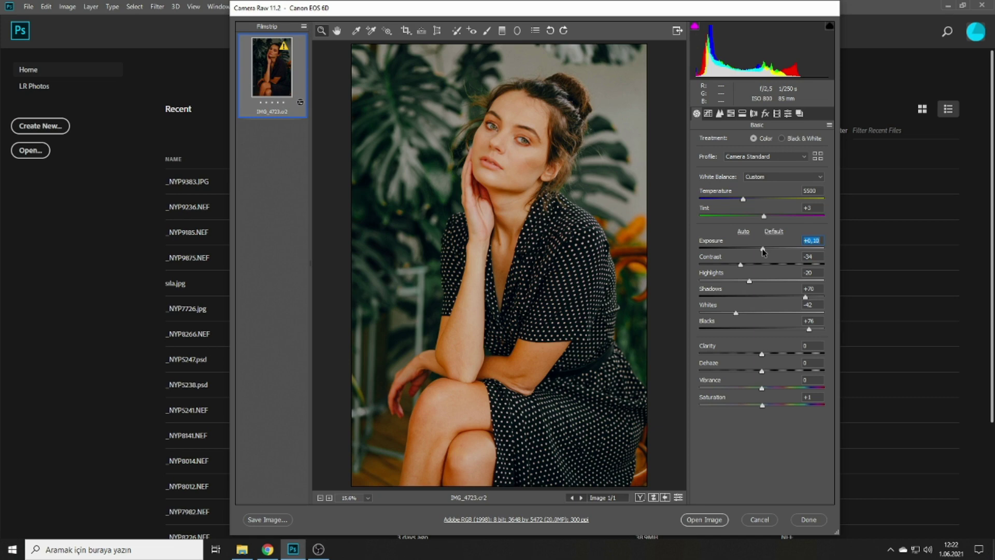
drag(805, 297, 767, 297)
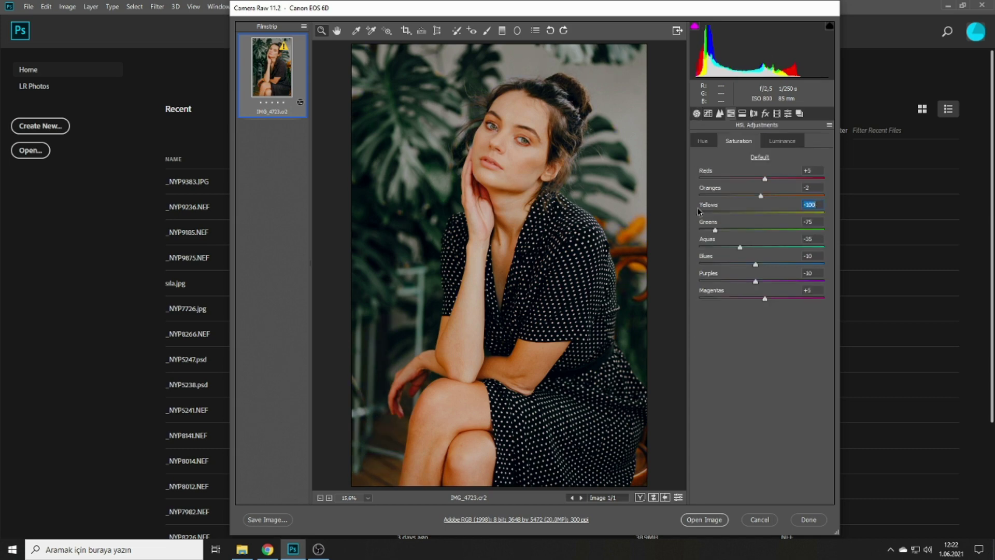
drag(700, 212, 758, 213)
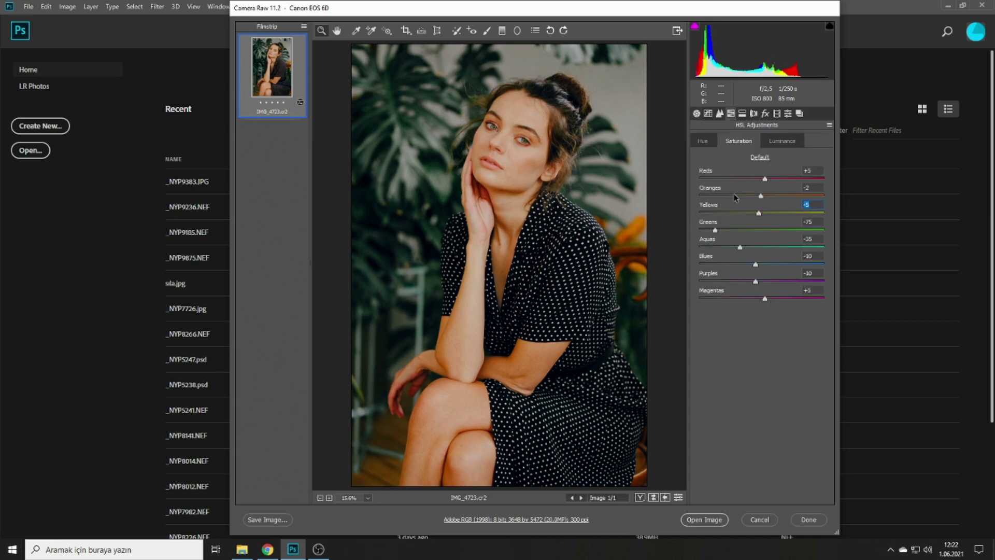